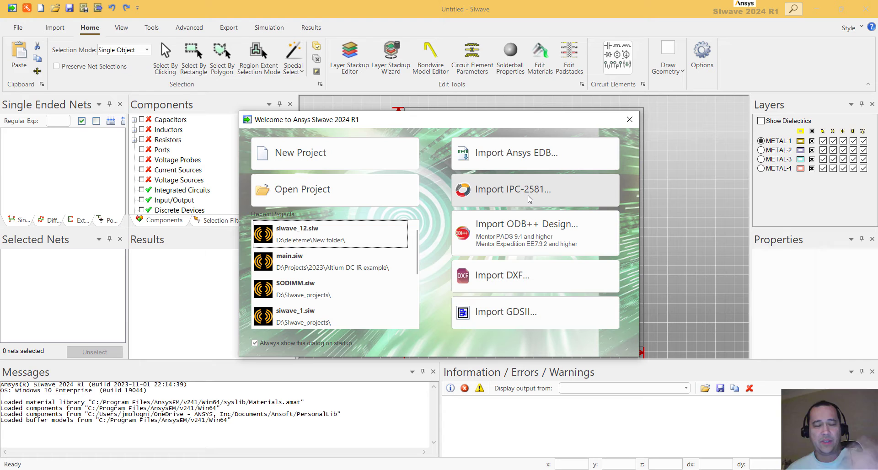
Import edb.def from D:\deleteme\TEST1 as design siwave_1 with all 47 nets
{"action": "left_click", "coordinate": [542, 162]}
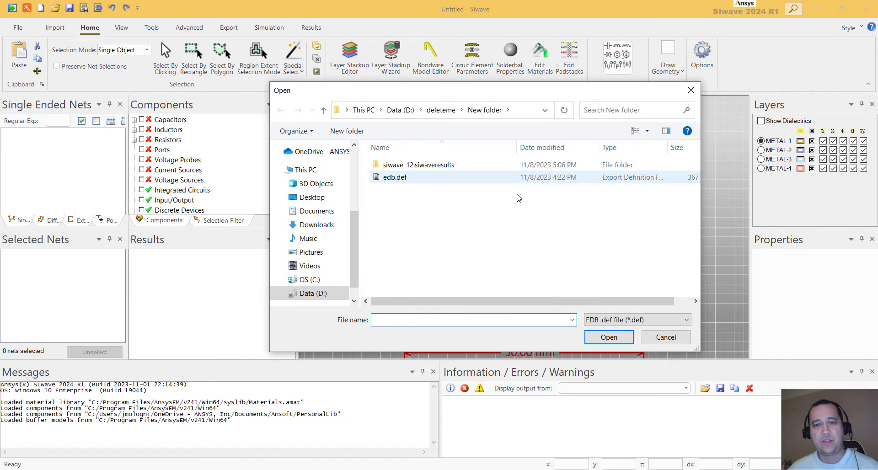
{"action": "type", "text": "D:\\deleteme\\TEST1"}
{"action": "left_click", "coordinate": [610, 338]}
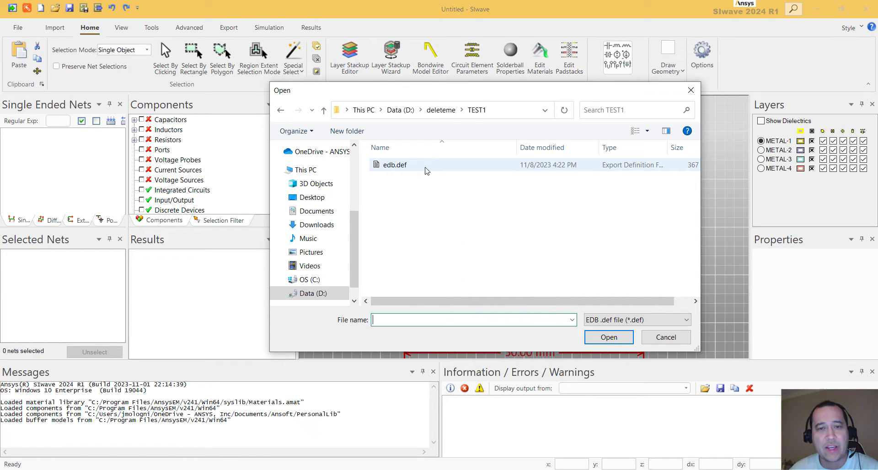
{"action": "double_click", "coordinate": [396, 165]}
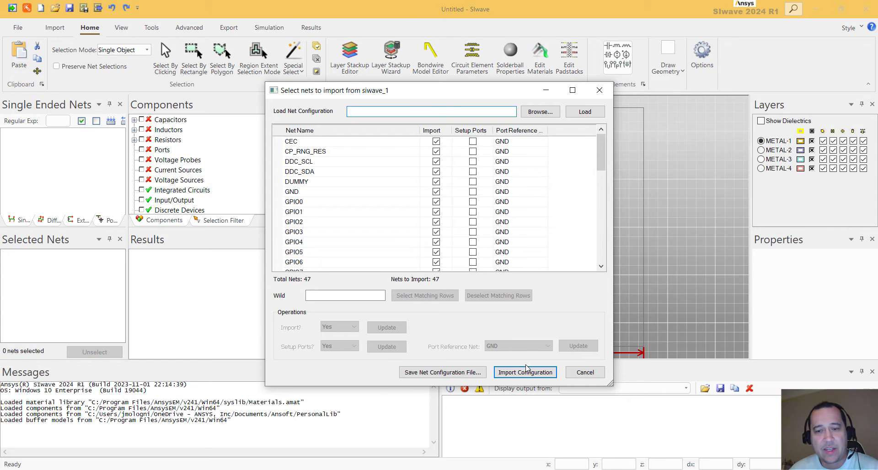
{"action": "left_click", "coordinate": [526, 372]}
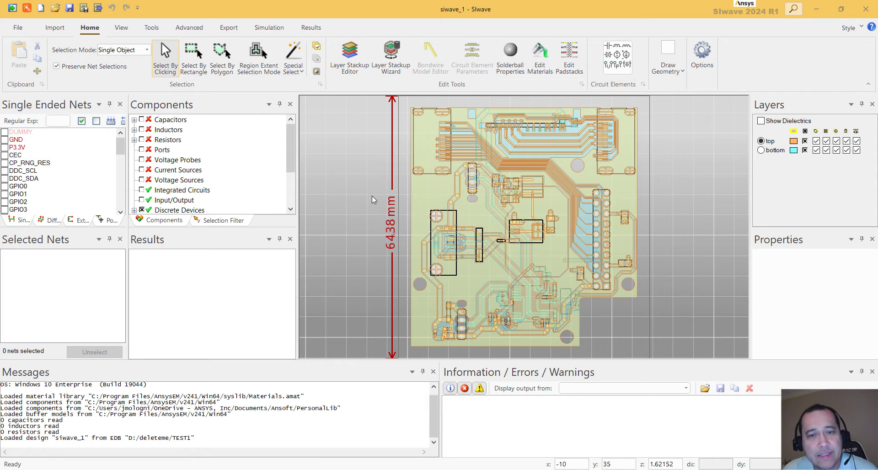
Select nets GPIO1–GPIO4, TX0_TMDS0_N and TX0_TMDS0_P, and show the layers as unfilled outlines
{"action": "scroll", "coordinate": [73, 160], "scroll_direction": "down", "scroll_amount": 3}
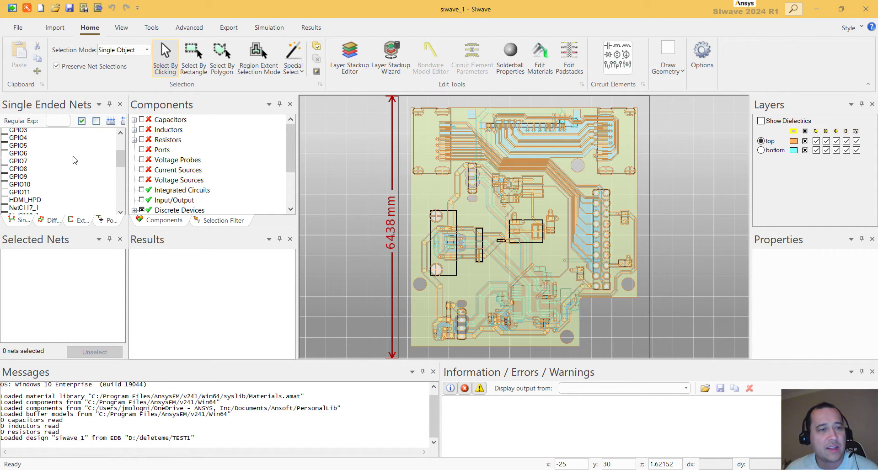
{"action": "left_click", "coordinate": [39, 132]}
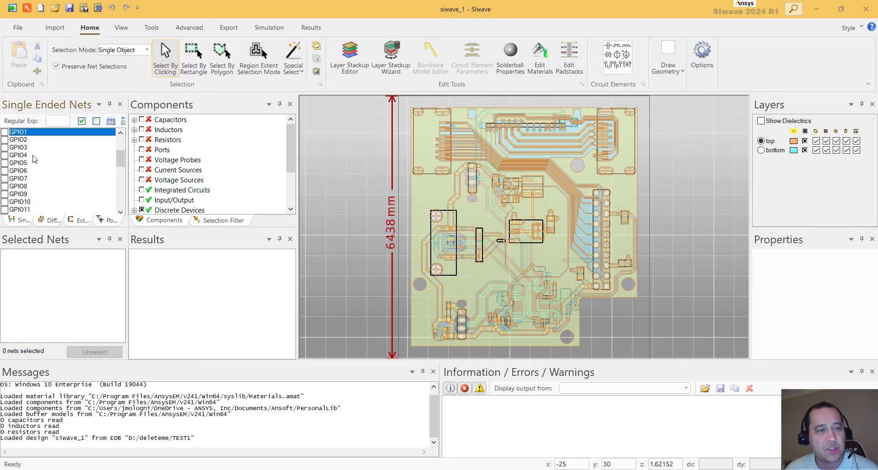
{"action": "left_click", "coordinate": [35, 155], "text": "shift"}
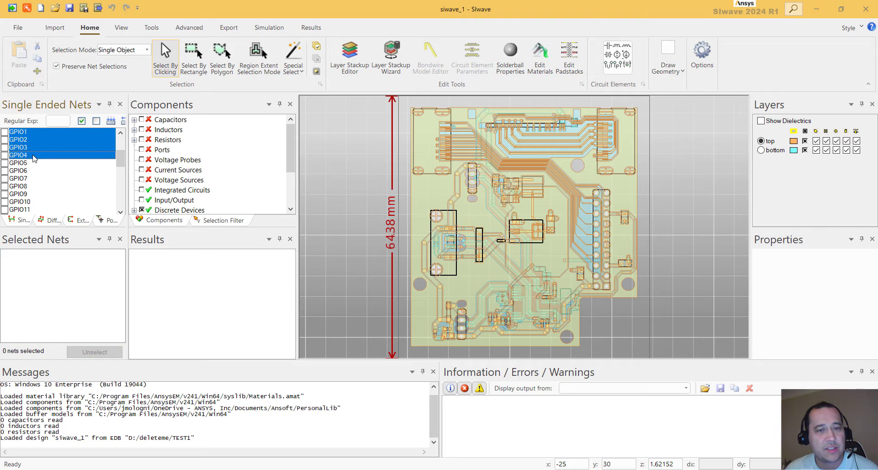
{"action": "left_click", "coordinate": [805, 132]}
{"action": "scroll", "coordinate": [120, 183], "scroll_direction": "down", "scroll_amount": 2}
{"action": "scroll", "coordinate": [93, 186], "scroll_direction": "down", "scroll_amount": 3}
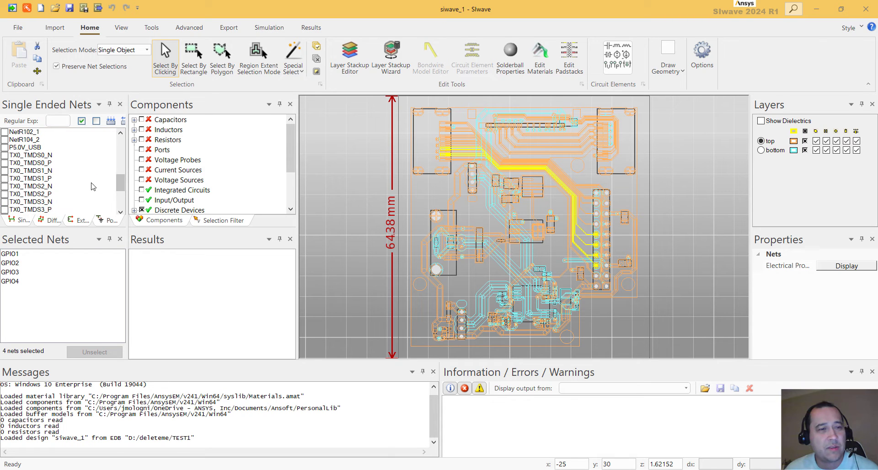
{"action": "left_click", "coordinate": [50, 155]}
{"action": "left_click", "coordinate": [53, 163], "text": "shift"}
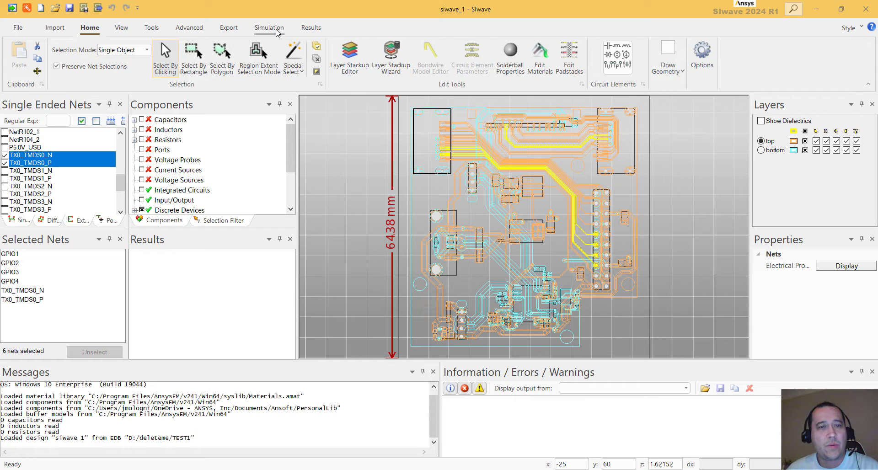
Start the SIwizard, save the project as siwave_1.siw, and include the six selected nets
{"action": "left_click", "coordinate": [269, 28]}
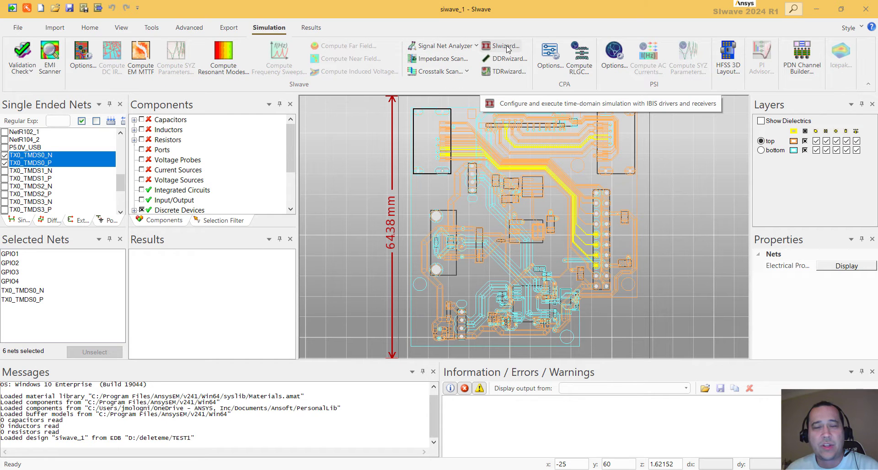
{"action": "left_click", "coordinate": [503, 45]}
{"action": "key", "text": "Return"}
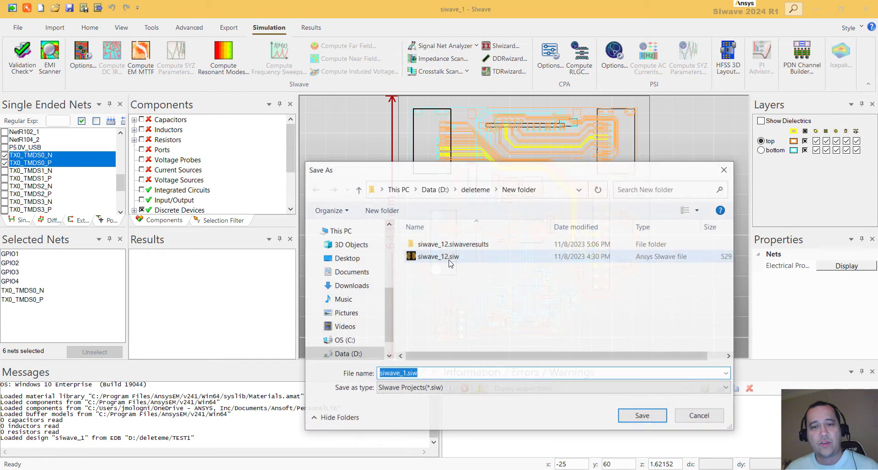
{"action": "left_click", "coordinate": [643, 416]}
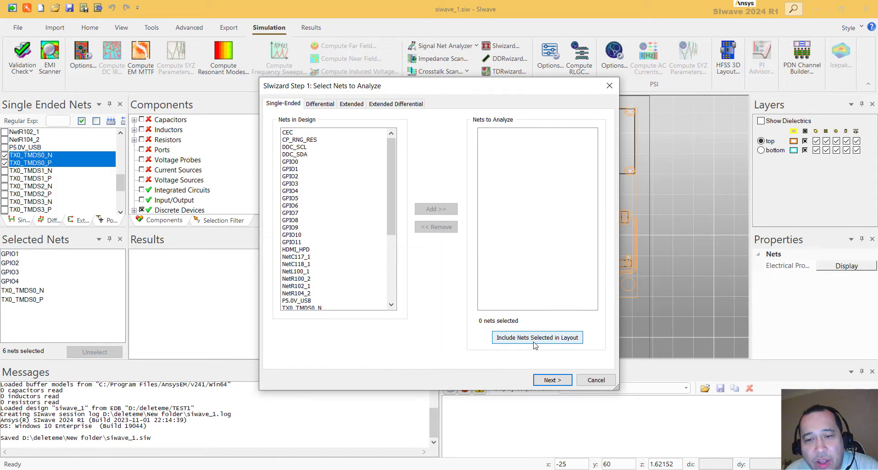
{"action": "left_click", "coordinate": [559, 341]}
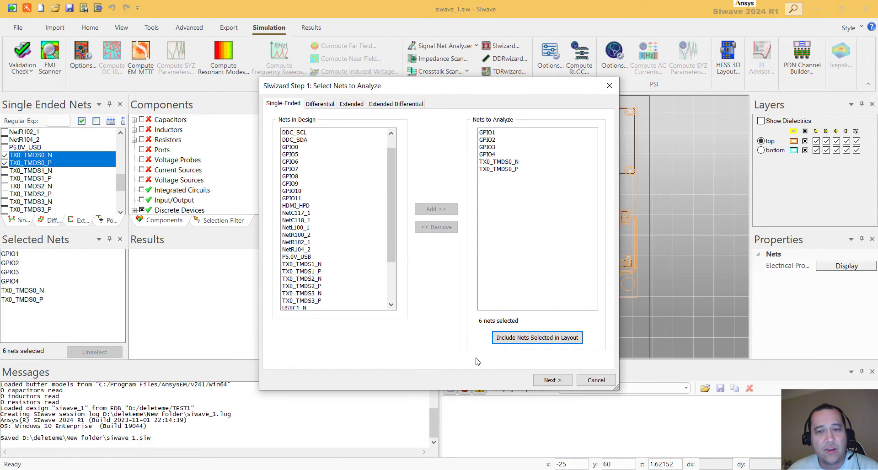
{"action": "left_click", "coordinate": [540, 379]}
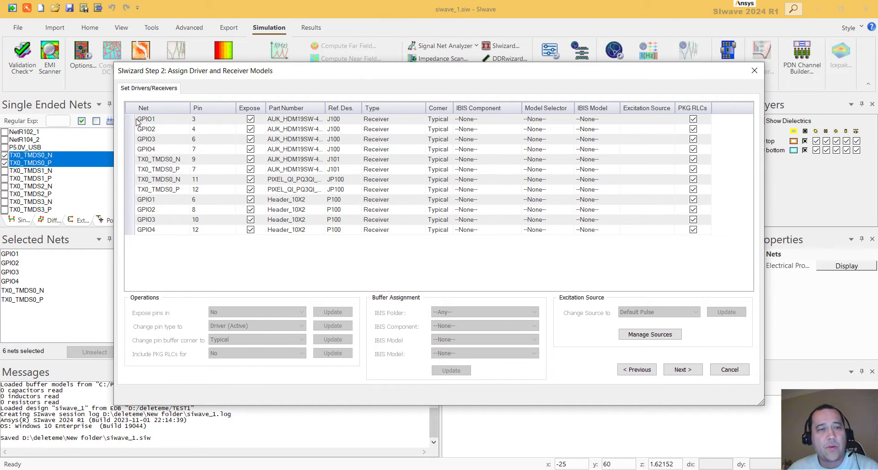
Make the first six pins Driver (Active)
{"action": "left_click", "coordinate": [129, 121]}
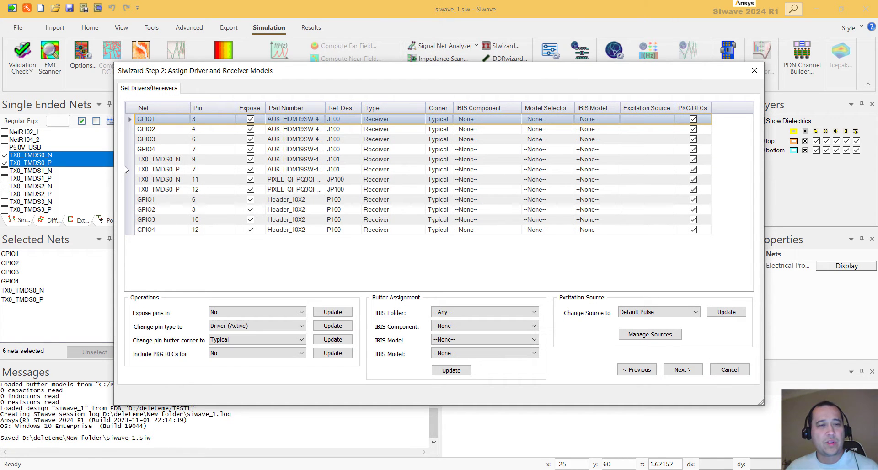
{"action": "left_click", "coordinate": [129, 173], "text": "shift"}
{"action": "left_click_drag", "start_coordinate": [247, 74], "coordinate": [230, 68]}
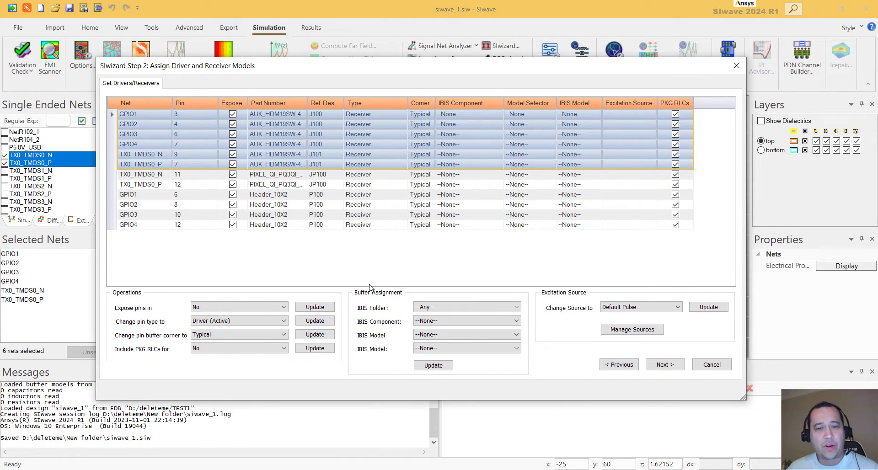
{"action": "left_click", "coordinate": [313, 323]}
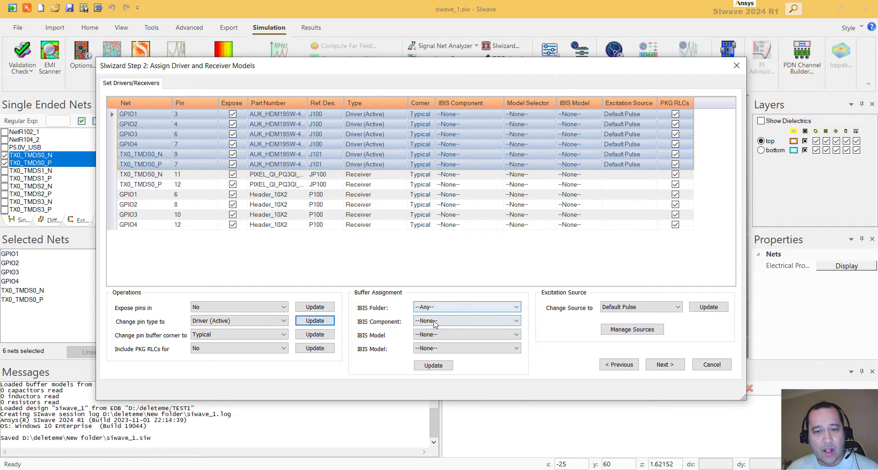
Assign the IBIS model H5TQ2G83BFR, I/O, DQ_DRV_40 to the six drivers
{"action": "left_click", "coordinate": [434, 322]}
{"action": "left_click", "coordinate": [432, 346]}
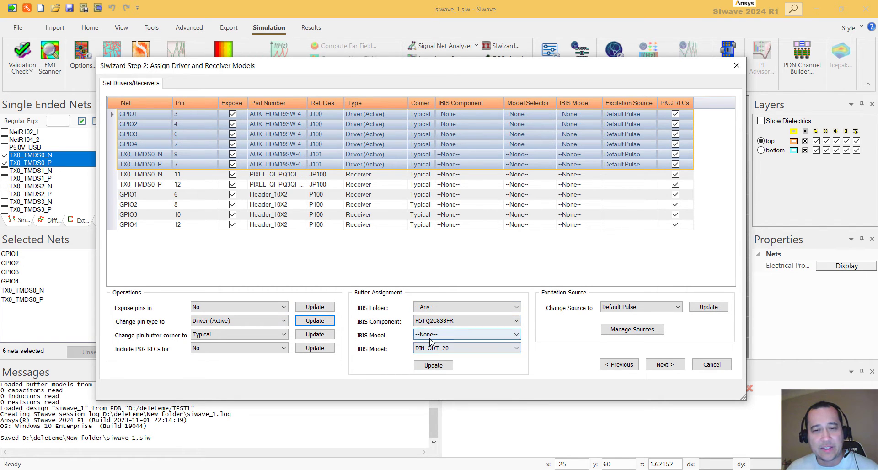
{"action": "left_click", "coordinate": [430, 338]}
{"action": "left_click", "coordinate": [430, 349]}
{"action": "left_click", "coordinate": [432, 348]}
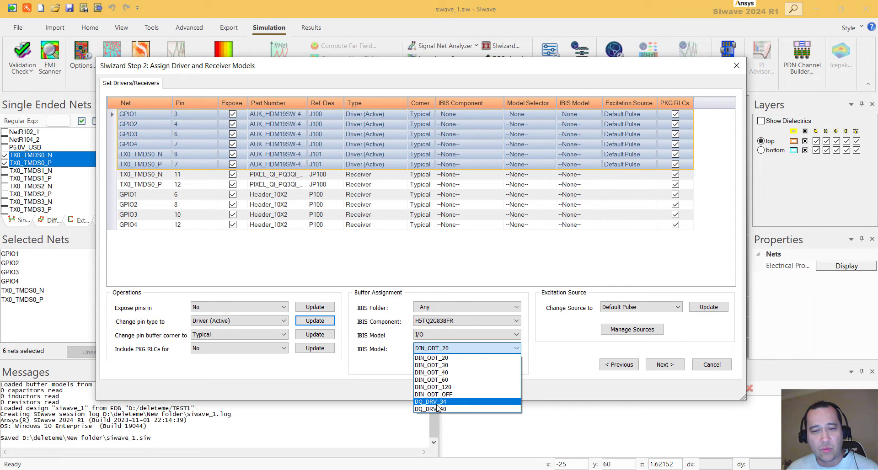
{"action": "left_click", "coordinate": [434, 409]}
{"action": "left_click", "coordinate": [433, 365]}
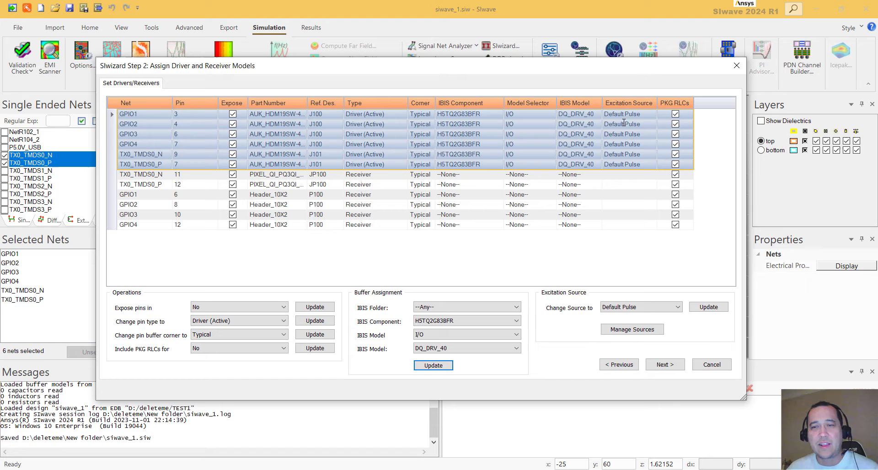
With GPIO1–GPIO4 selected, choose the Default PRBS source and open Manage Sources
{"action": "left_click", "coordinate": [115, 115]}
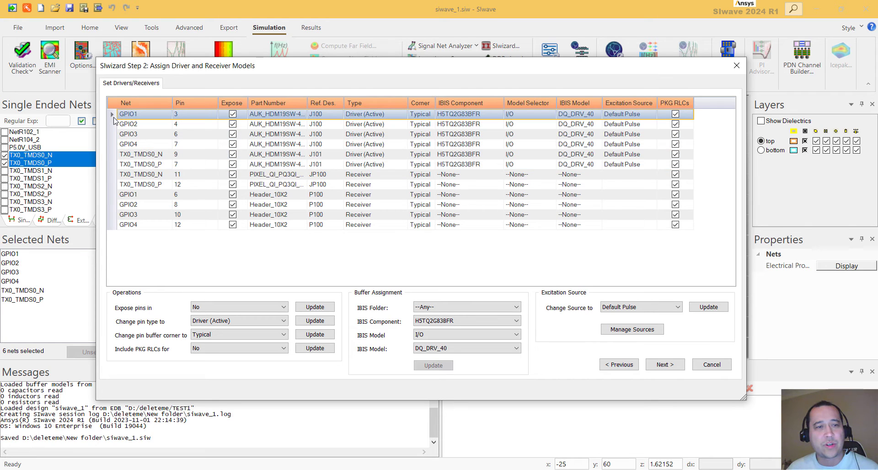
{"action": "left_click", "coordinate": [115, 144], "text": "shift"}
{"action": "left_click", "coordinate": [646, 313]}
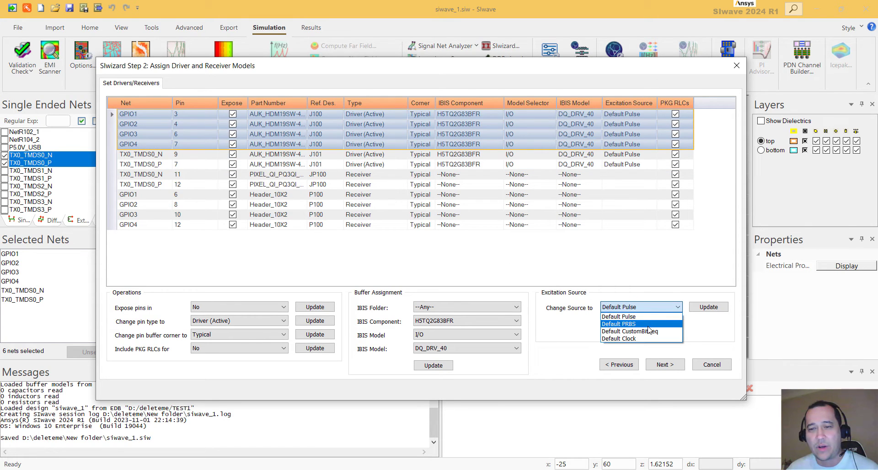
{"action": "left_click", "coordinate": [640, 322]}
{"action": "left_click", "coordinate": [662, 330]}
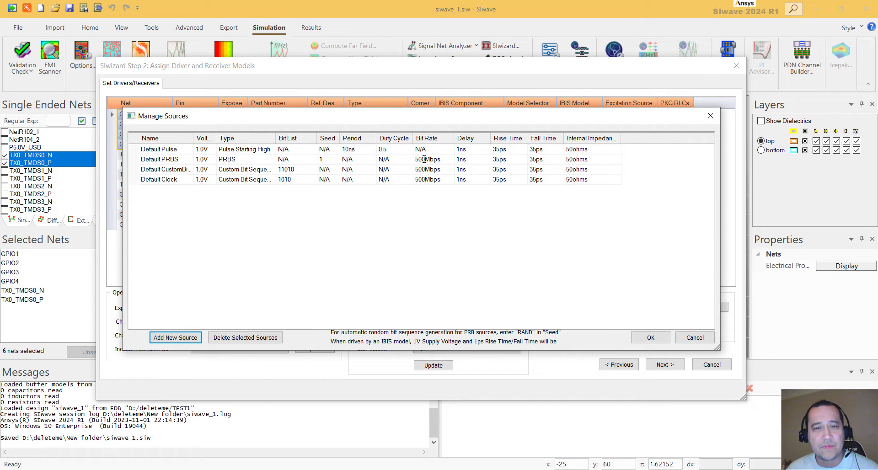
Set the Default PRBS bit rate to 800Mbps and edit the Default Clock bit rate
{"action": "left_click", "coordinate": [419, 159]}
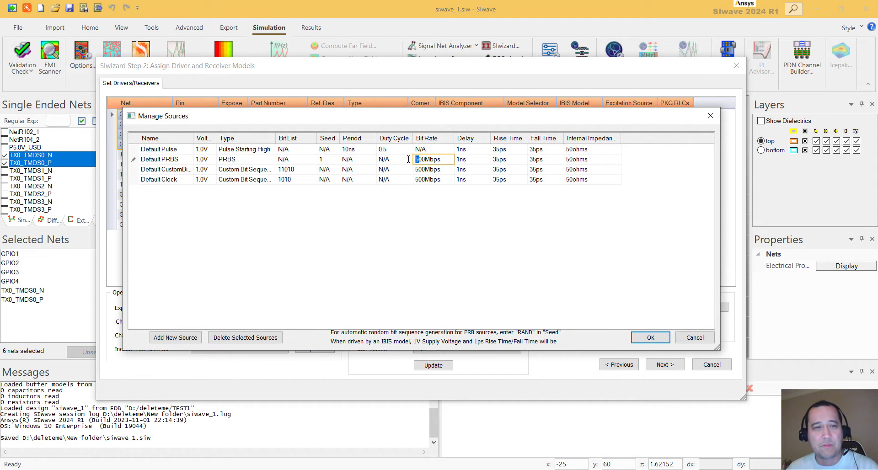
{"action": "key", "text": "BackSpace"}
{"action": "type", "text": "8"}
{"action": "left_click", "coordinate": [443, 217]}
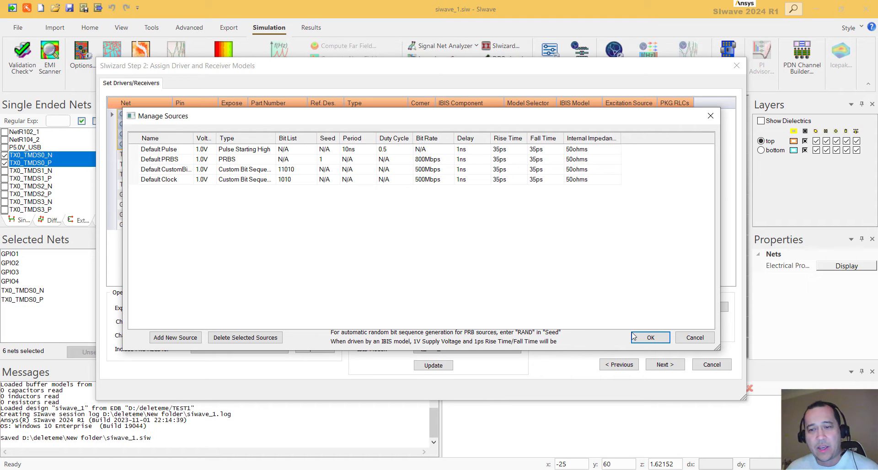
{"action": "left_click", "coordinate": [417, 180]}
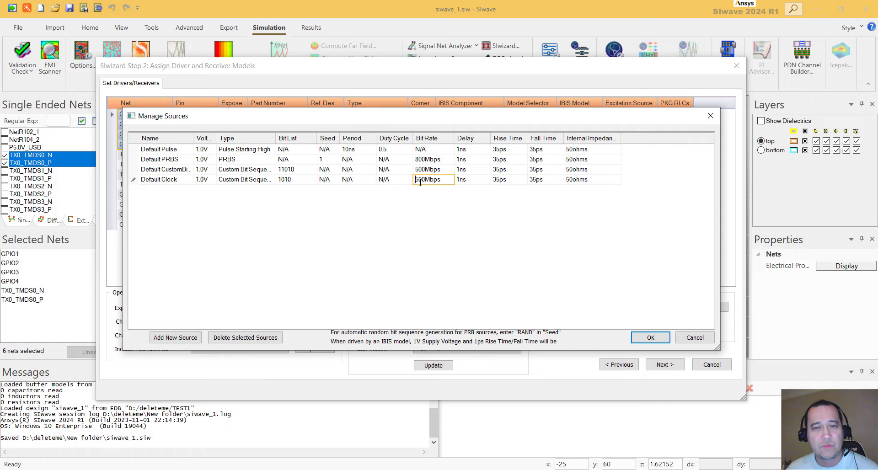
{"action": "left_click", "coordinate": [420, 180]}
{"action": "left_click", "coordinate": [650, 339]}
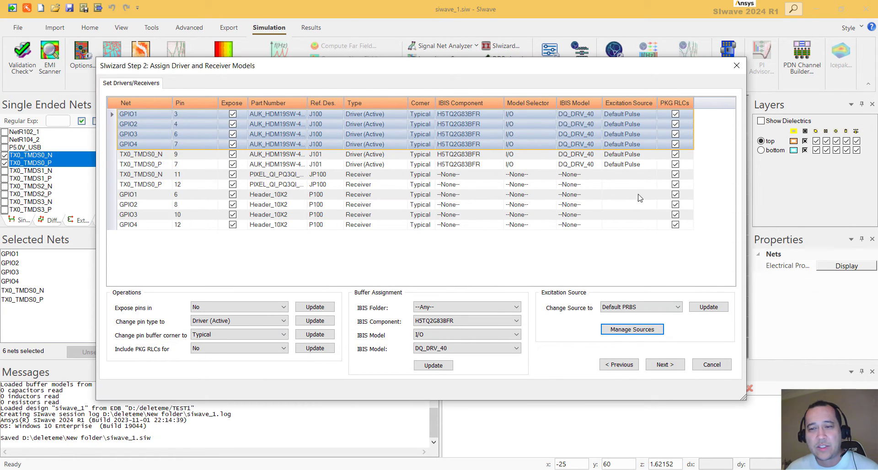
Assign Default PRBS to GPIO1–GPIO4 and Default Clock to the TX0_TMDS0_N/P drivers
{"action": "left_click", "coordinate": [709, 307]}
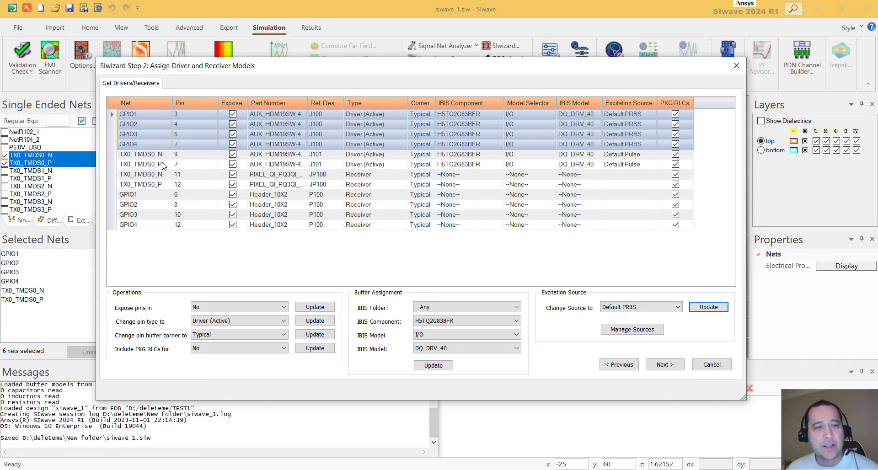
{"action": "left_click", "coordinate": [113, 156]}
{"action": "left_click", "coordinate": [115, 167], "text": "shift"}
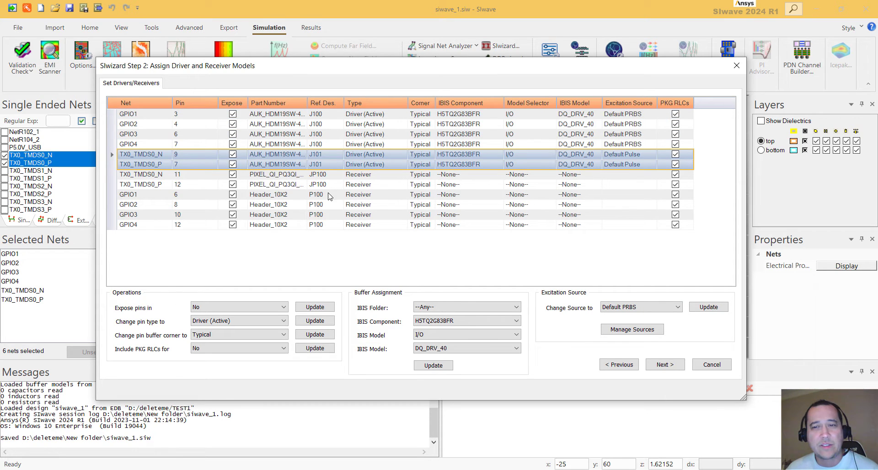
{"action": "left_click", "coordinate": [660, 310]}
{"action": "left_click", "coordinate": [645, 334]}
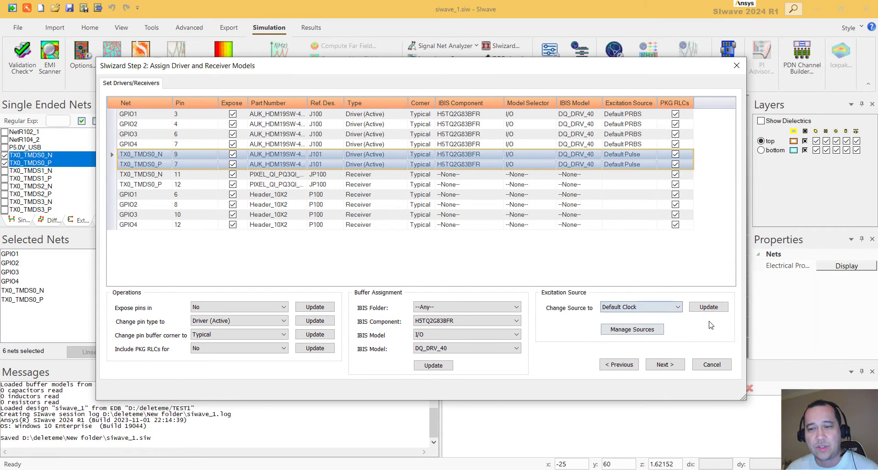
{"action": "left_click", "coordinate": [707, 308]}
{"action": "left_click", "coordinate": [666, 365]}
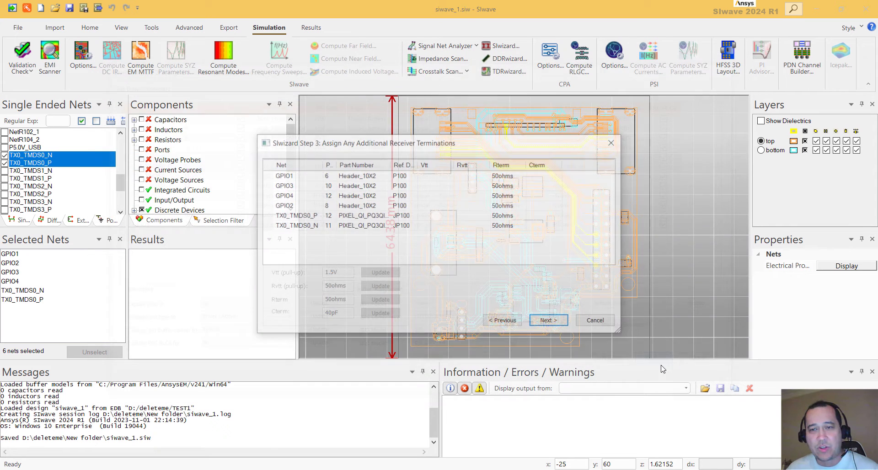
Set transient options to a linked schematic, 200ns stop time, and QuickEye simulation enabled
{"action": "left_click", "coordinate": [550, 321]}
{"action": "left_click", "coordinate": [596, 337]}
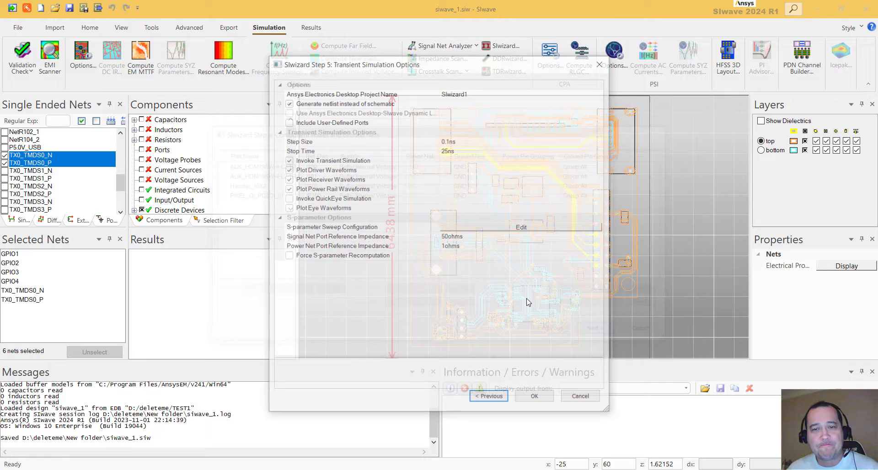
{"action": "left_click", "coordinate": [287, 103]}
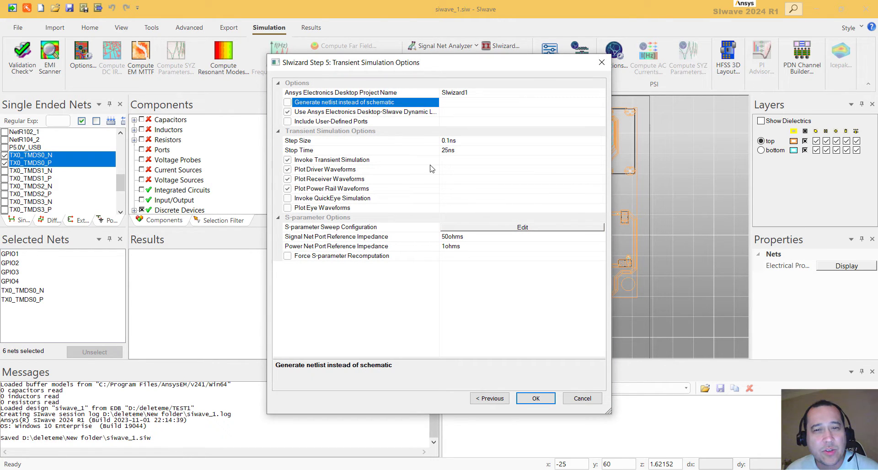
{"action": "left_click", "coordinate": [452, 143]}
{"action": "left_click", "coordinate": [451, 150]}
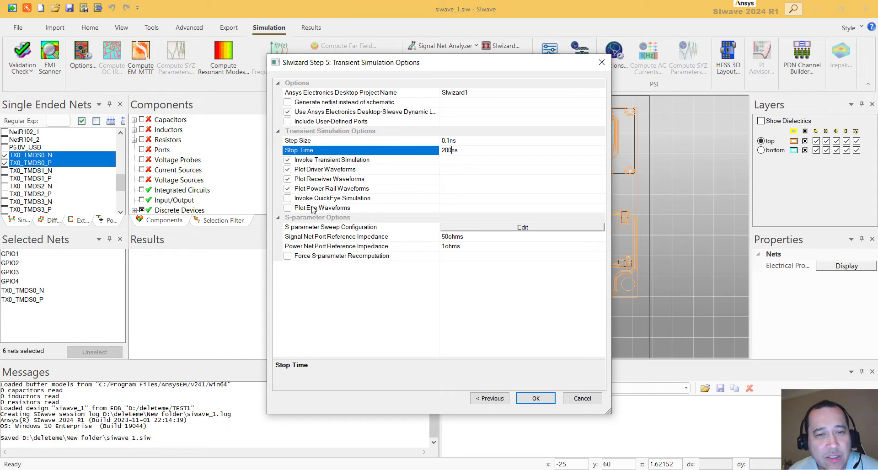
{"action": "left_click", "coordinate": [288, 198]}
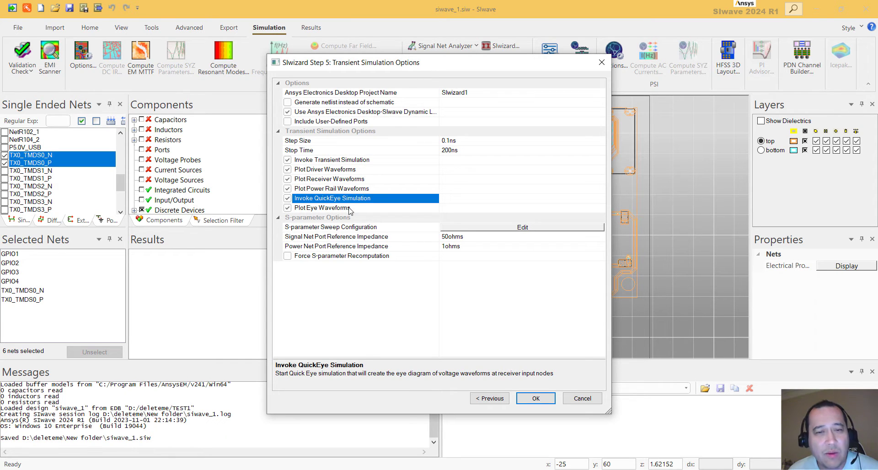
Run the wizard and let SIwizard1_schematic finish its transient analysis in Electronics Desktop
{"action": "left_click", "coordinate": [544, 399]}
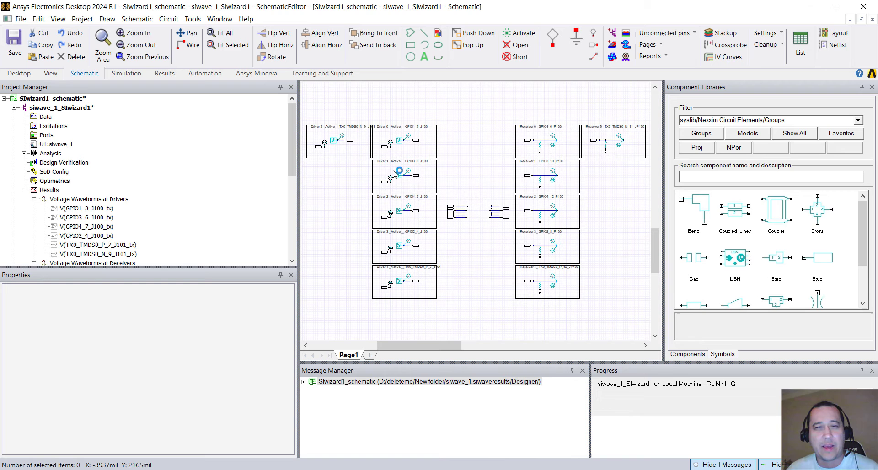
{"action": "left_click", "coordinate": [481, 217]}
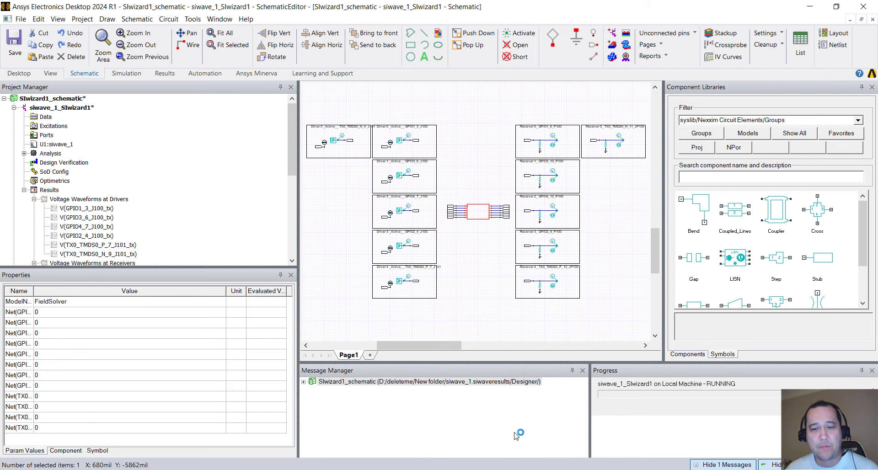
{"action": "key", "text": "alt+Tab"}
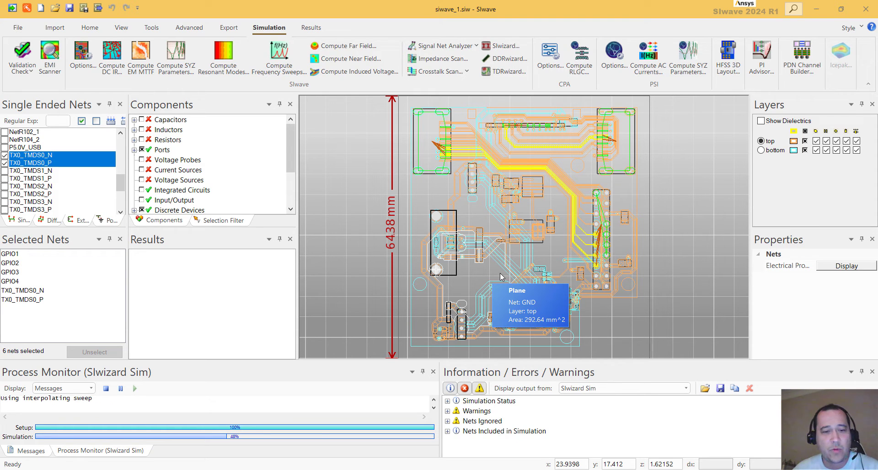
{"action": "mouse_move", "coordinate": [575, 469]}
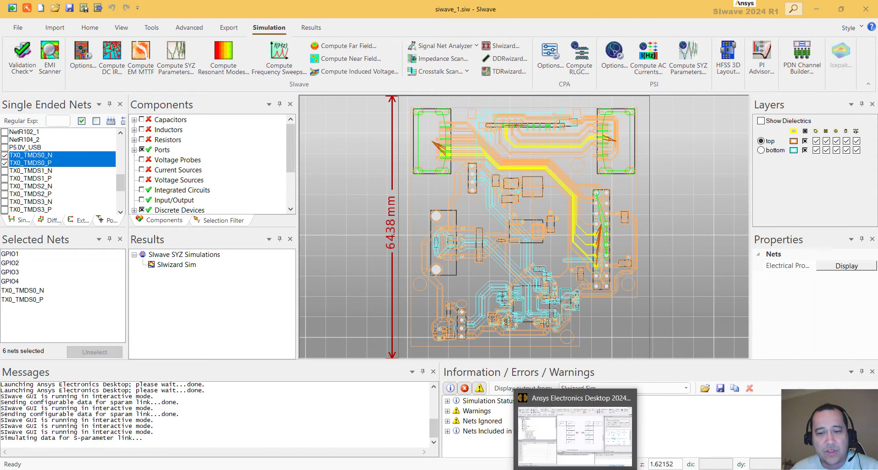
{"action": "left_click", "coordinate": [575, 437]}
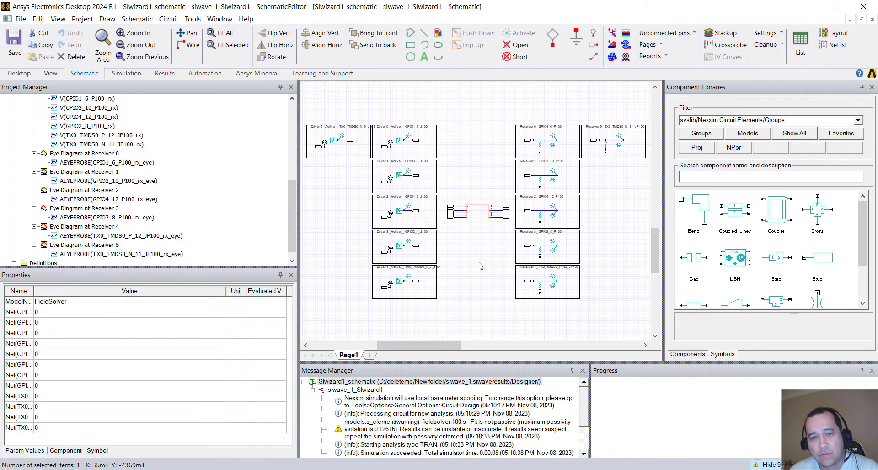
{"action": "scroll", "coordinate": [205, 208], "scroll_direction": "up", "scroll_amount": 3}
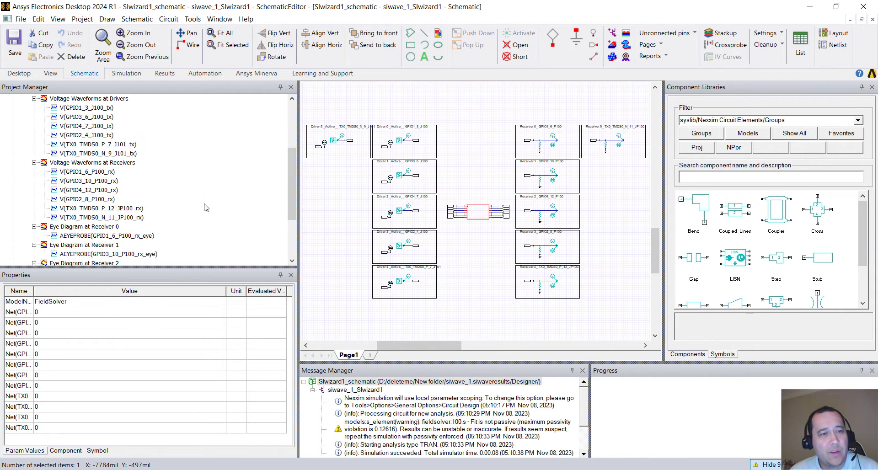
{"action": "double_click", "coordinate": [125, 164]}
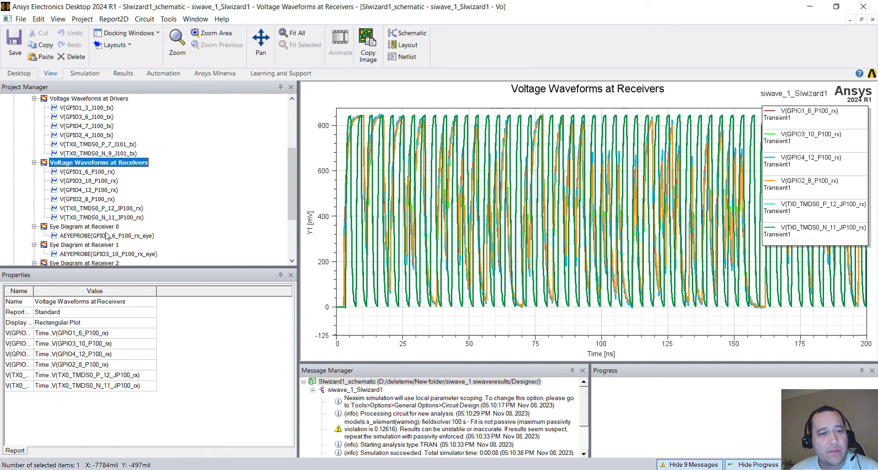
{"action": "scroll", "coordinate": [107, 235], "scroll_direction": "down", "scroll_amount": 1}
{"action": "double_click", "coordinate": [114, 190]}
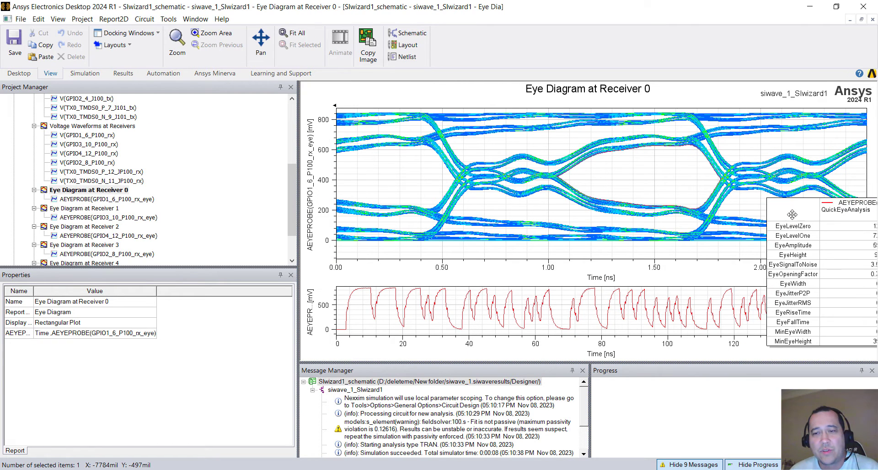
{"action": "scroll", "coordinate": [167, 206], "scroll_direction": "down", "scroll_amount": 1}
{"action": "scroll", "coordinate": [151, 211], "scroll_direction": "down", "scroll_amount": 1}
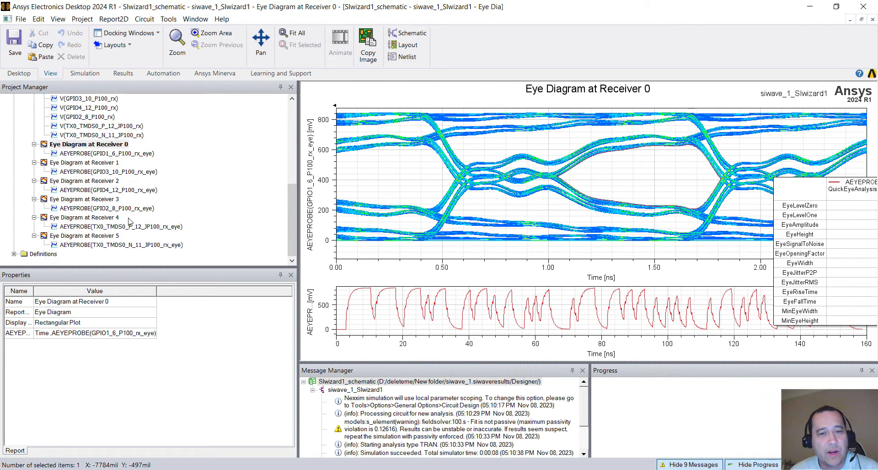
{"action": "double_click", "coordinate": [90, 218]}
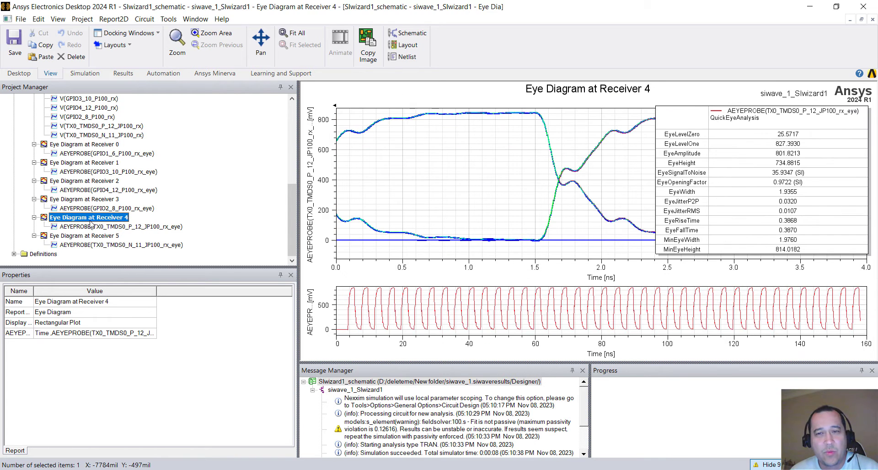
{"action": "left_click", "coordinate": [685, 129]}
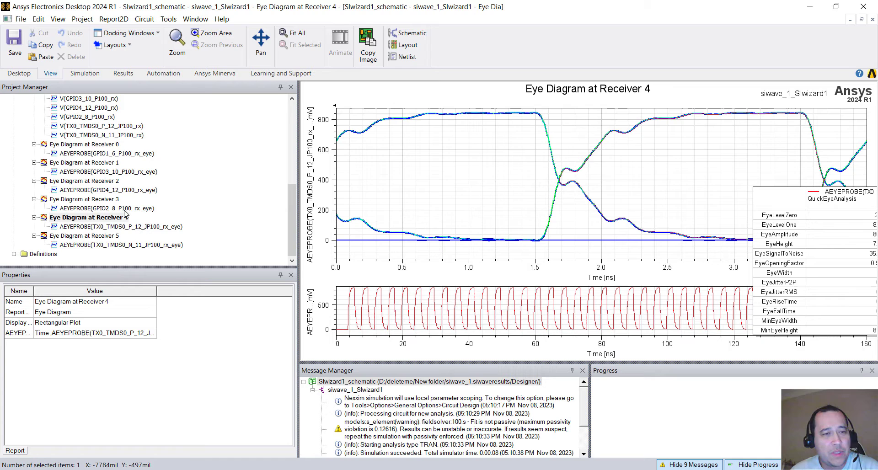
{"action": "scroll", "coordinate": [125, 213], "scroll_direction": "up", "scroll_amount": 3}
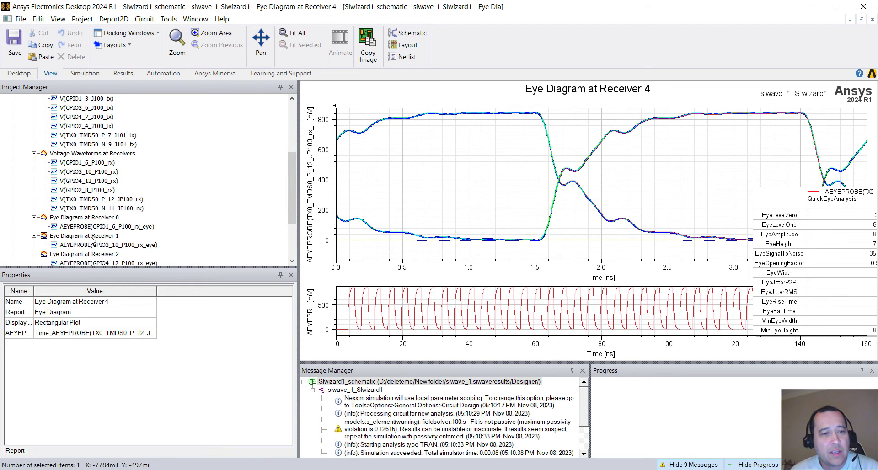
{"action": "double_click", "coordinate": [92, 236]}
{"action": "left_click", "coordinate": [740, 146]}
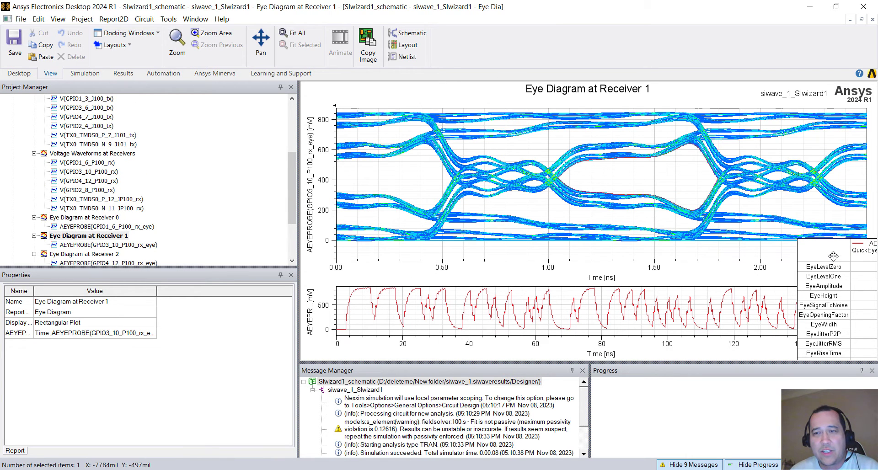
{"action": "scroll", "coordinate": [164, 153], "scroll_direction": "up", "scroll_amount": 4}
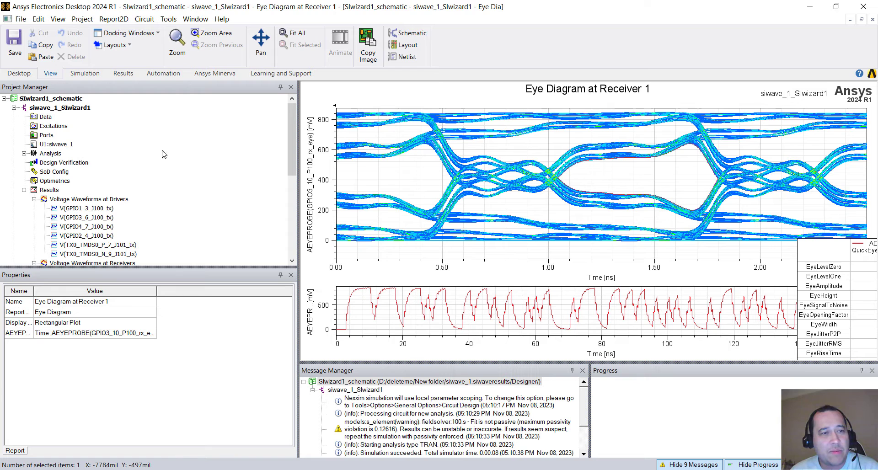
{"action": "double_click", "coordinate": [77, 111]}
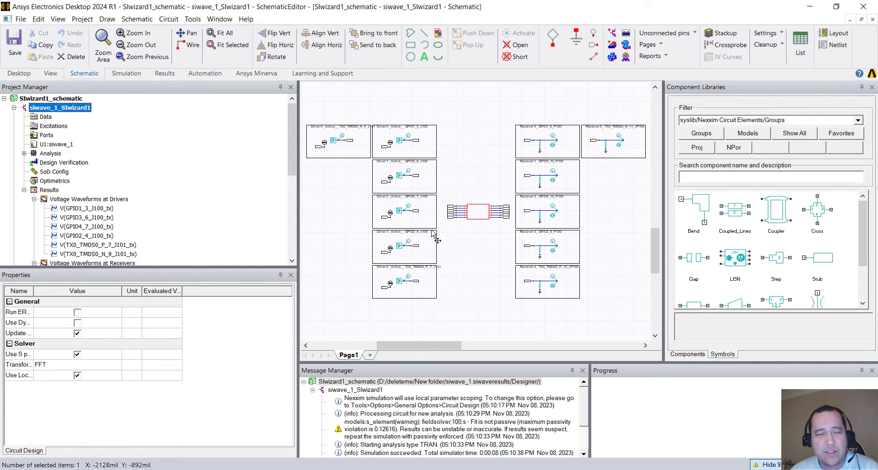
Push the Transient1 excitations from the SIwave component back into SIwave
{"action": "right_click", "coordinate": [479, 220]}
{"action": "left_click", "coordinate": [505, 232]}
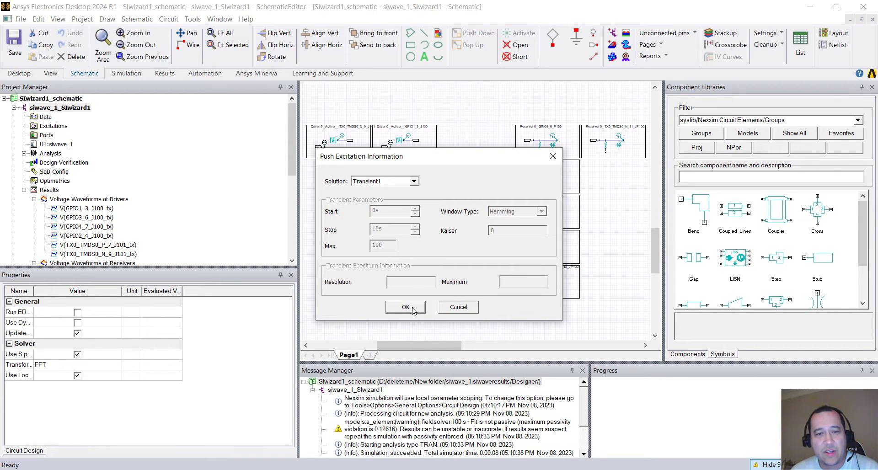
{"action": "left_click", "coordinate": [413, 310]}
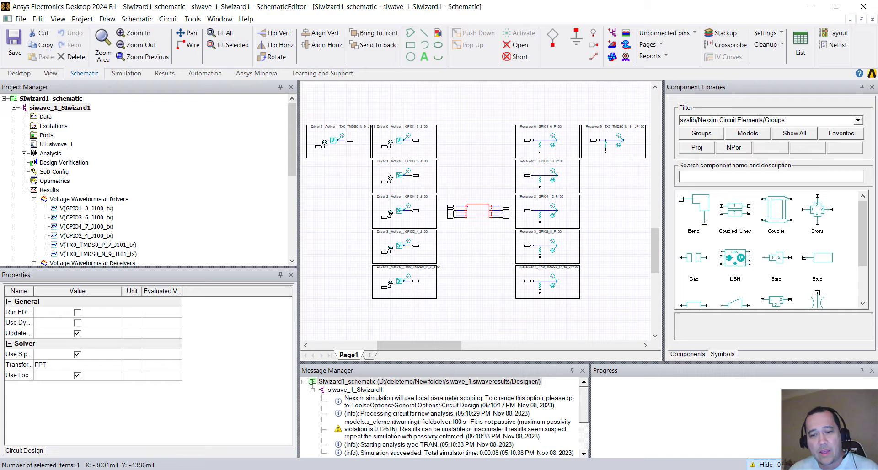
{"action": "key", "text": "alt+Tab"}
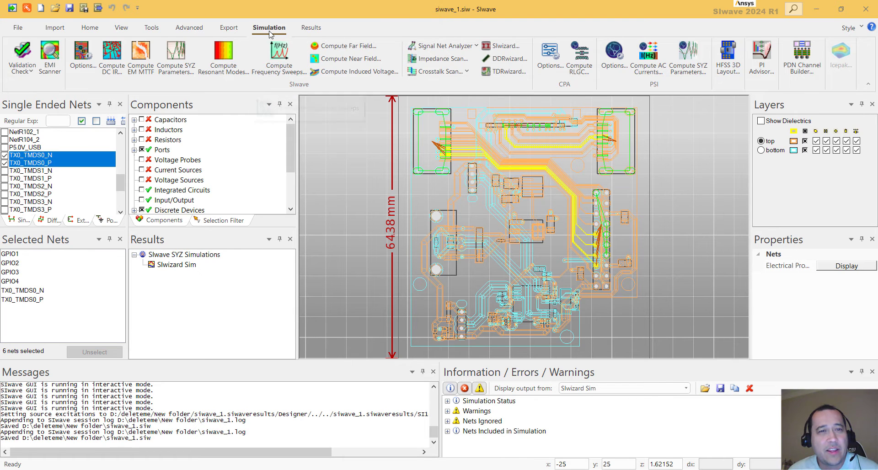
Run a far-field sweep from 30MHz to 1GHz with 971 points
{"action": "left_click", "coordinate": [352, 46]}
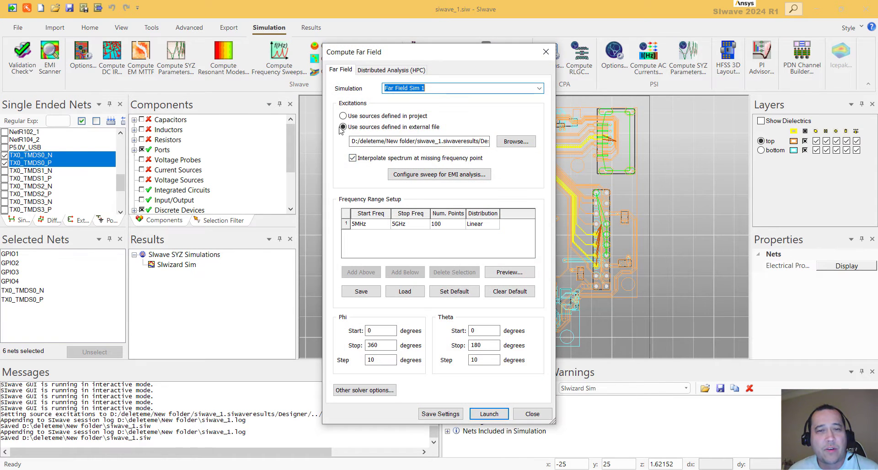
{"action": "double_click", "coordinate": [353, 224]}
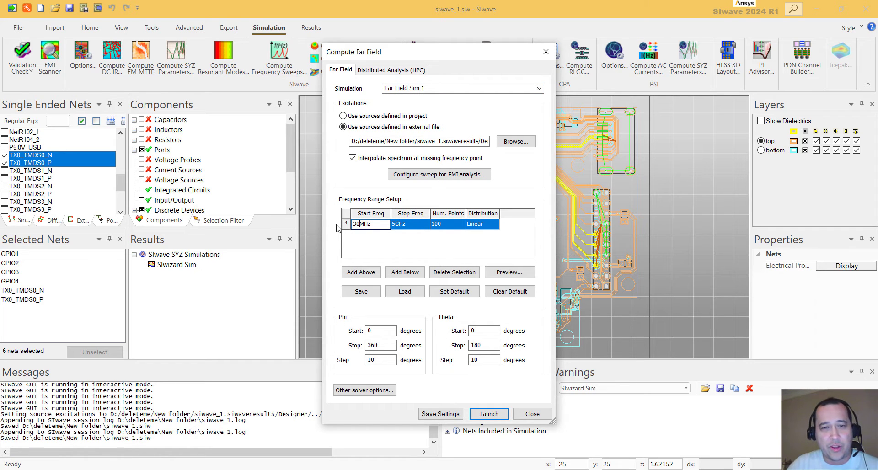
{"action": "key", "text": "Tab"}
{"action": "type", "text": "1"}
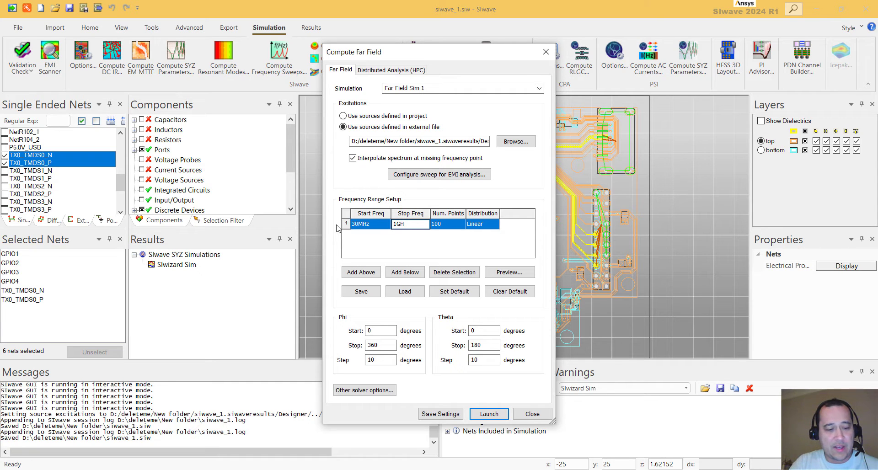
{"action": "key", "text": "Tab"}
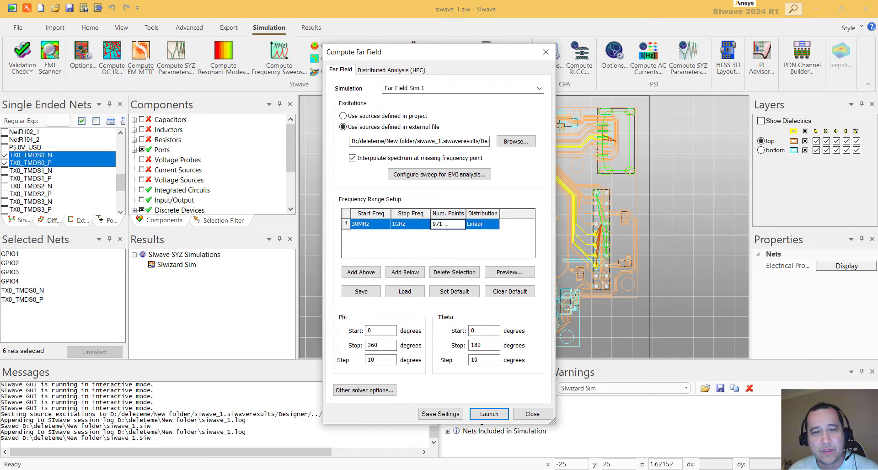
{"action": "left_click", "coordinate": [489, 414]}
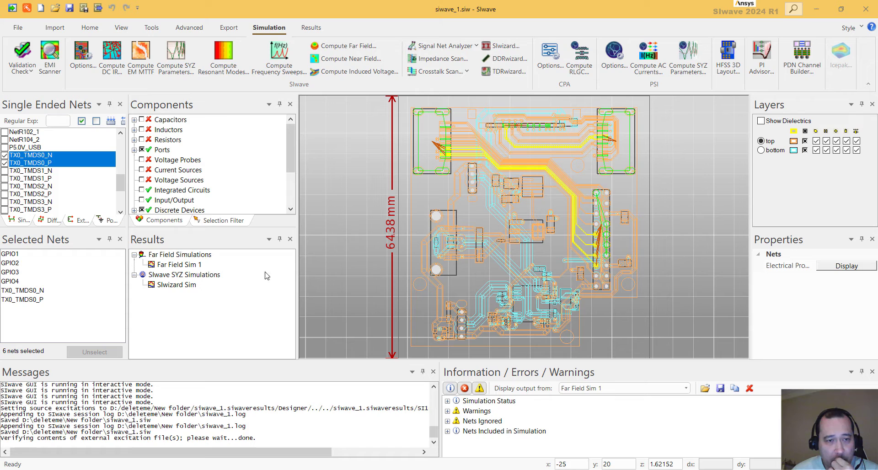
Plot MaxrETotal for Far Field Sim 1 as Far Field Plot 1
{"action": "right_click", "coordinate": [195, 265]}
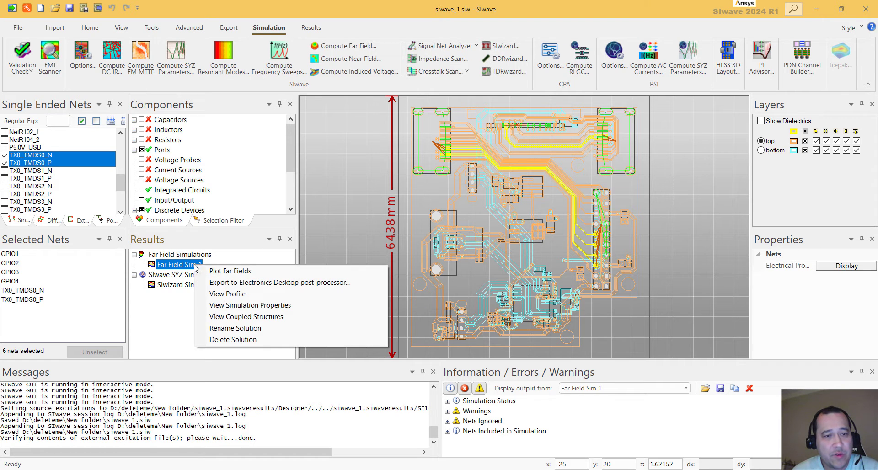
{"action": "left_click", "coordinate": [226, 273]}
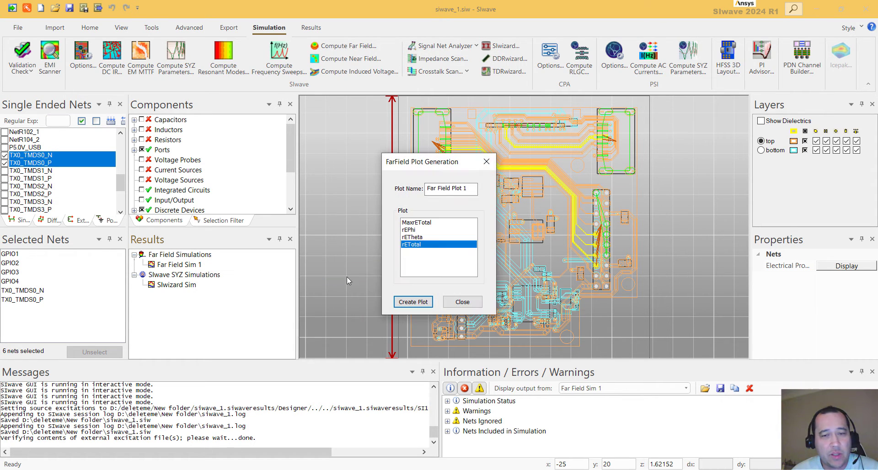
{"action": "left_click", "coordinate": [427, 223]}
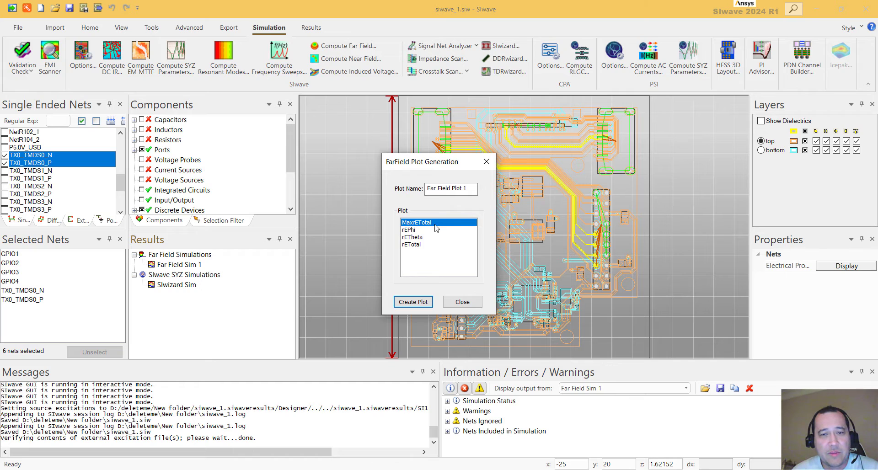
{"action": "left_click", "coordinate": [421, 303]}
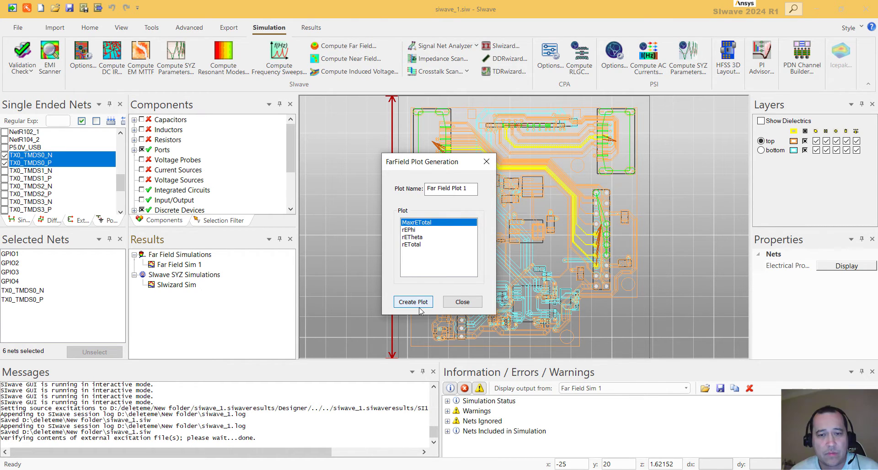
{"action": "left_click", "coordinate": [464, 301]}
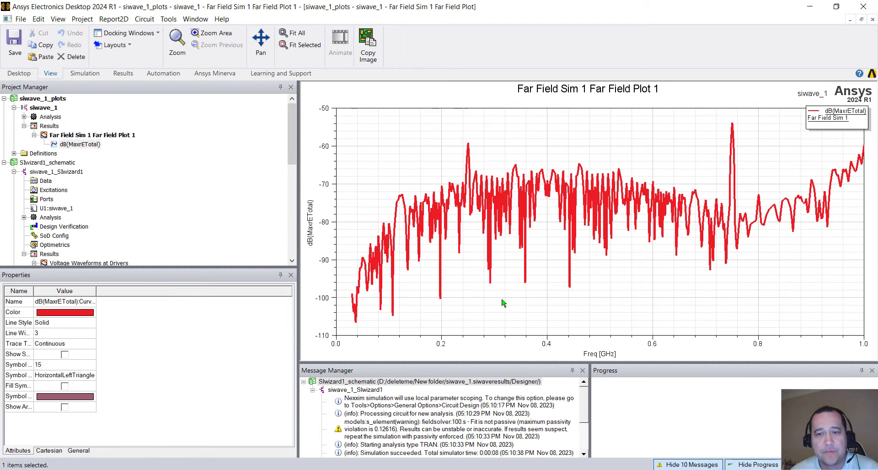
Set the far-field plot's frequency axis to a logarithmic scale
{"action": "left_click", "coordinate": [444, 348]}
{"action": "left_click", "coordinate": [420, 350]}
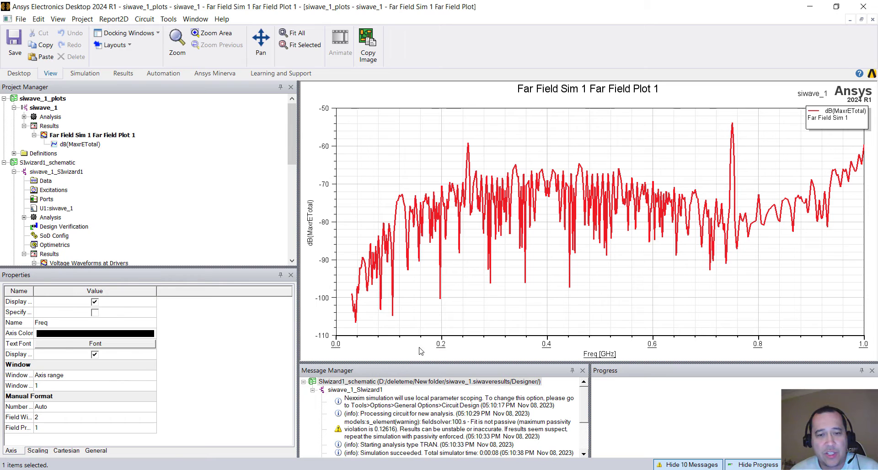
{"action": "left_click", "coordinate": [38, 451]}
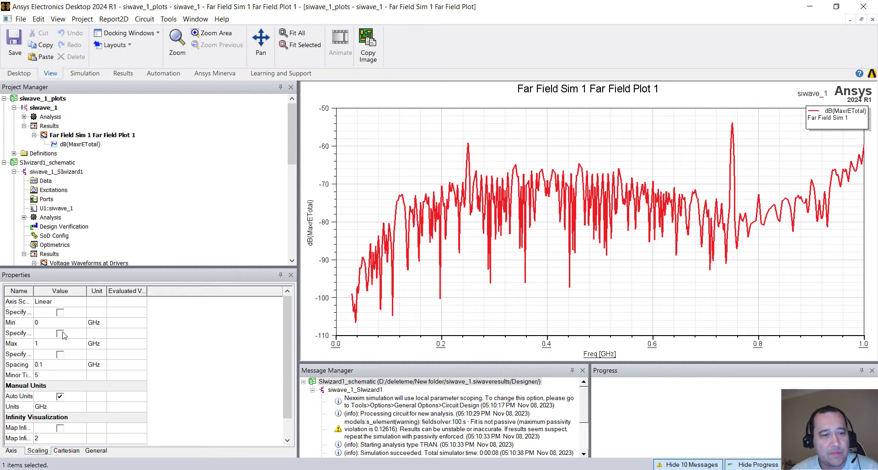
{"action": "left_click", "coordinate": [71, 307]}
{"action": "left_click", "coordinate": [50, 323]}
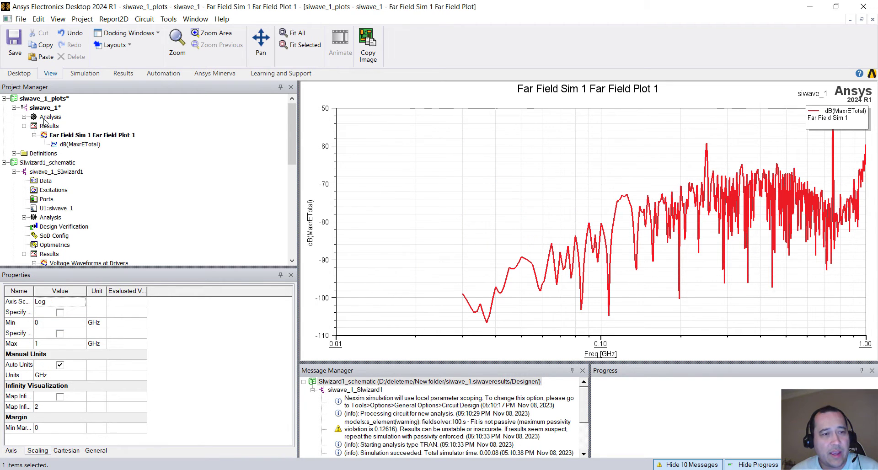
Change the MaxrETotal trace function from dB to dBu and move the legend down over the trace
{"action": "double_click", "coordinate": [91, 144]}
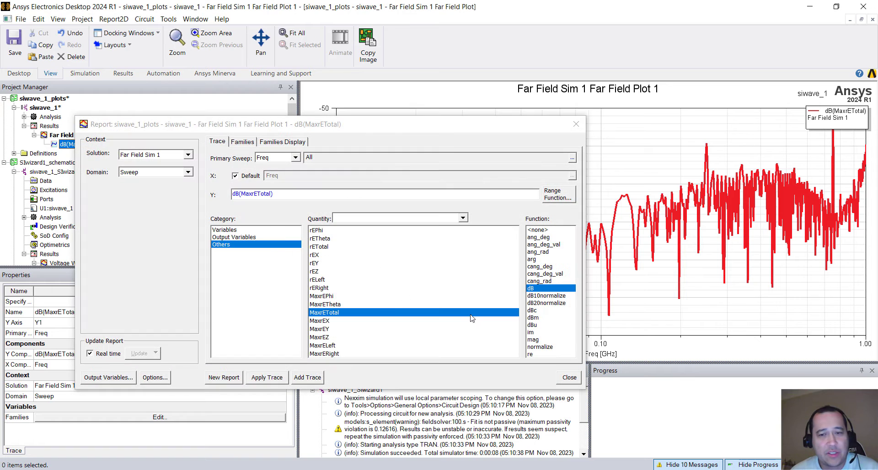
{"action": "left_click", "coordinate": [534, 326]}
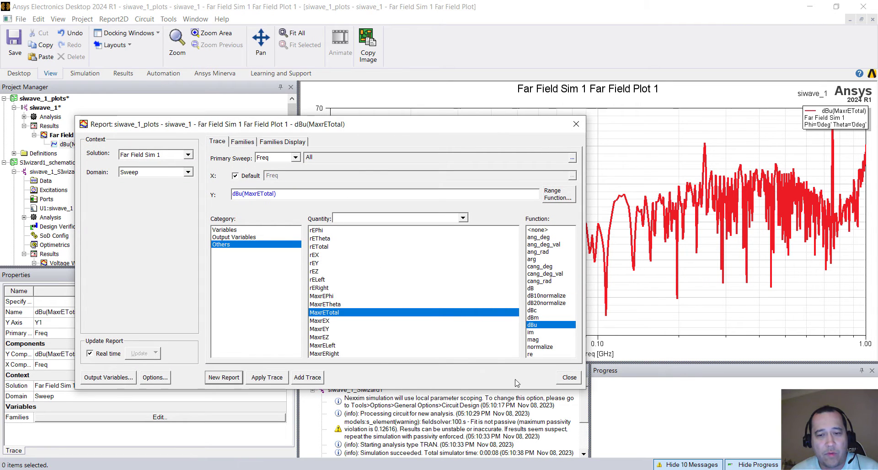
{"action": "left_click", "coordinate": [570, 377]}
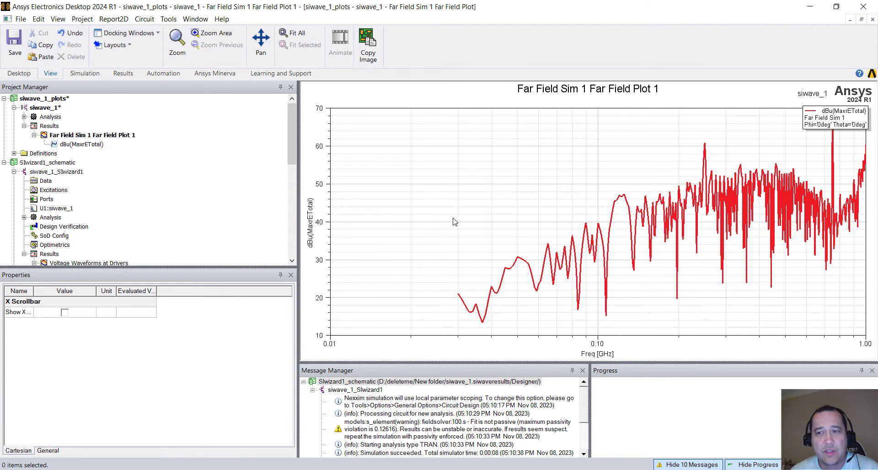
{"action": "left_click_drag", "start_coordinate": [809, 118], "coordinate": [693, 287]}
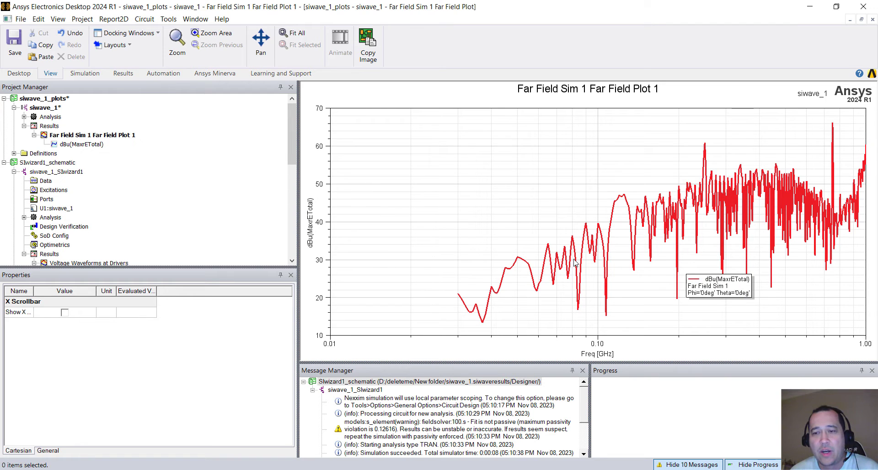
Add markers m1 and m2 on the 0.25 GHz and 0.75 GHz peaks
{"action": "right_click", "coordinate": [551, 159]}
{"action": "mouse_move", "coordinate": [572, 163]}
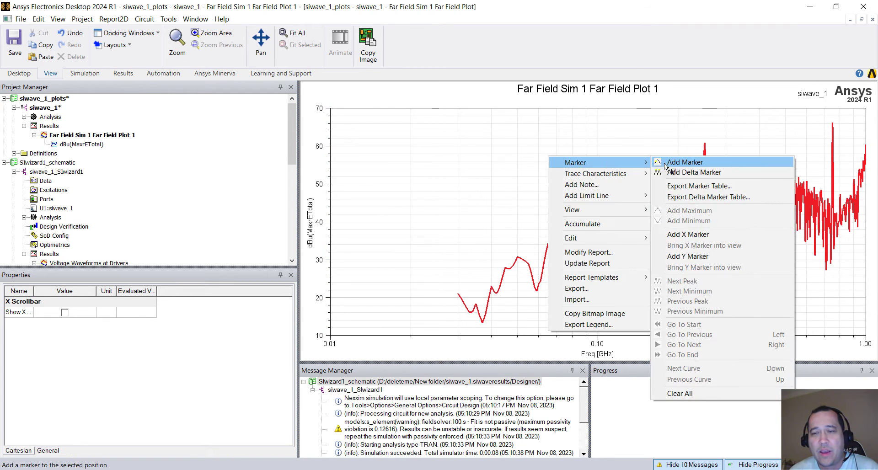
{"action": "left_click", "coordinate": [735, 162]}
{"action": "left_click", "coordinate": [710, 141]}
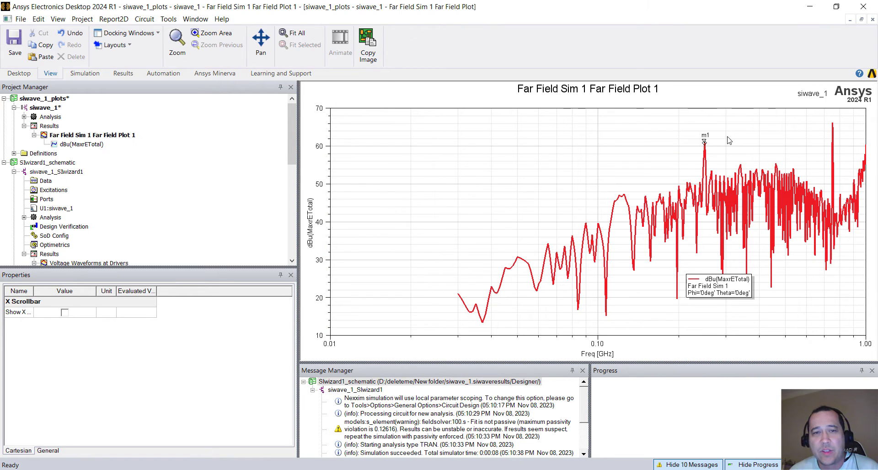
{"action": "left_click", "coordinate": [833, 120]}
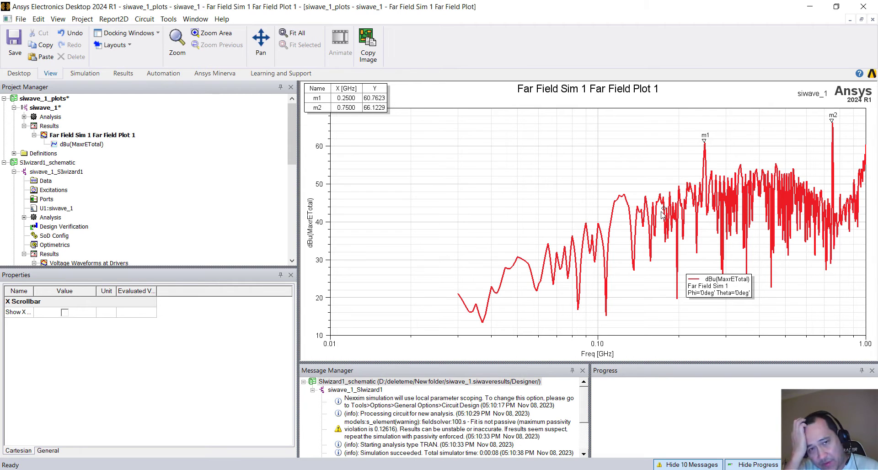
Dismiss the plot menu and return to the SIwave board layout
{"action": "right_click", "coordinate": [455, 252]}
{"action": "key", "text": "Escape"}
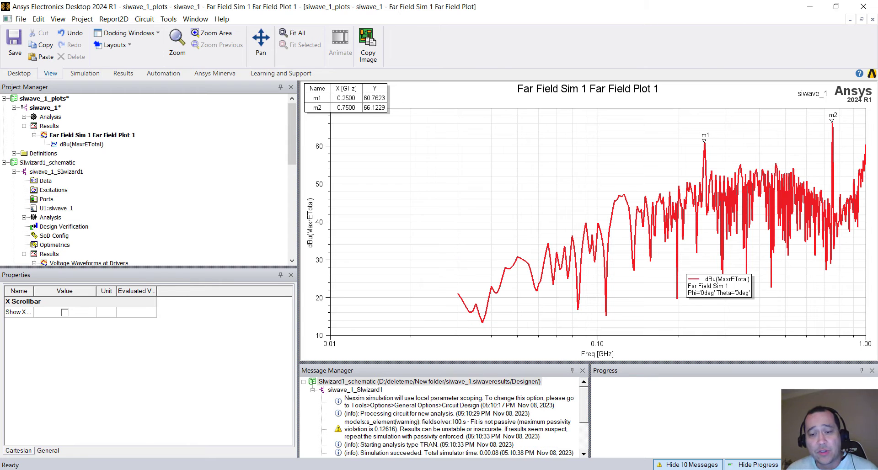
{"action": "key", "text": "alt+Tab"}
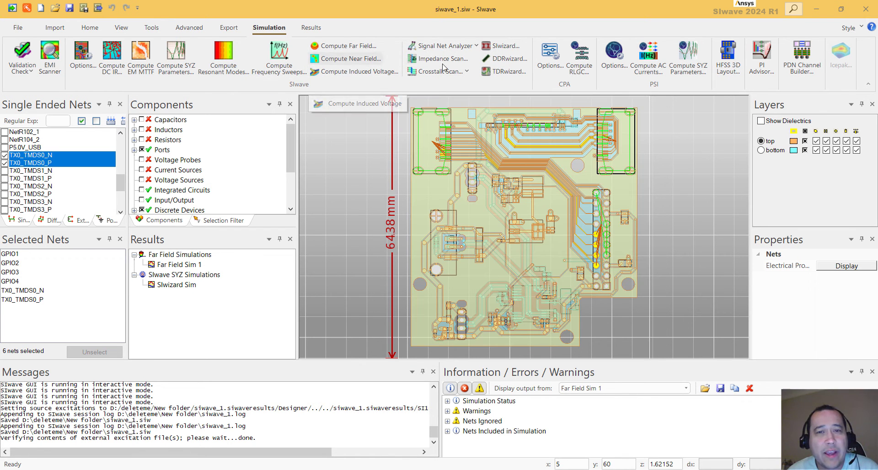
Set the near-field frequency sweep to 200 MHz–450 GHz with 251 points
{"action": "left_click", "coordinate": [363, 61]}
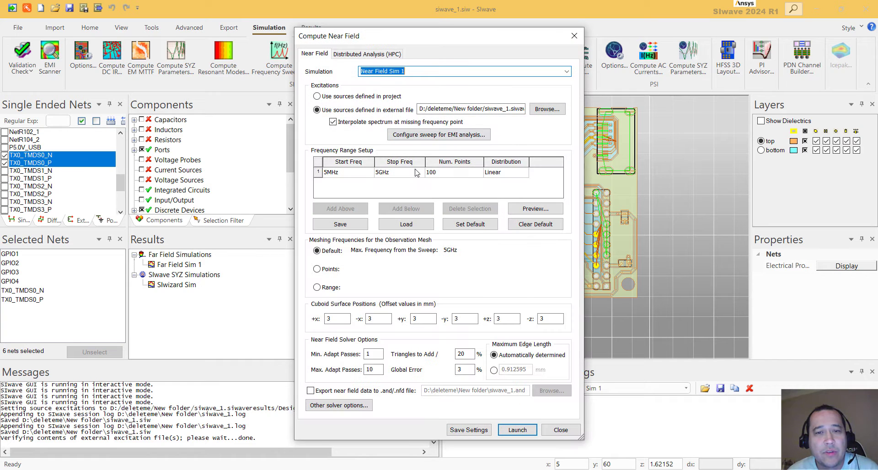
{"action": "left_click", "coordinate": [333, 177]}
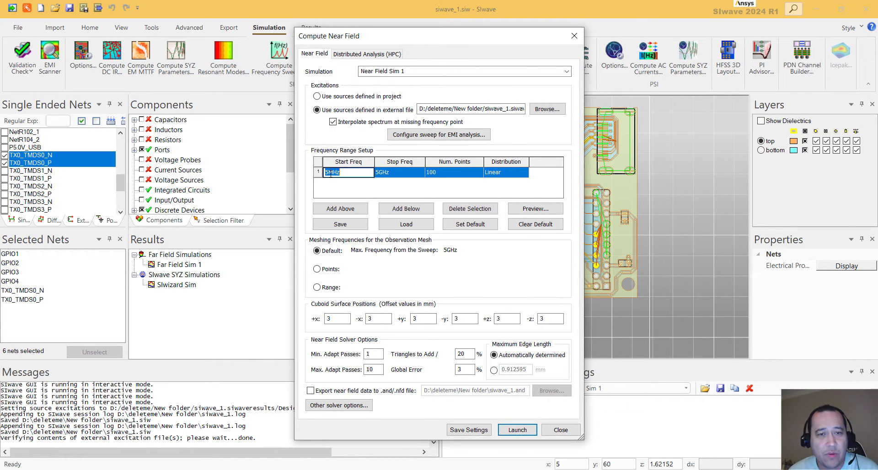
{"action": "left_click", "coordinate": [329, 173]}
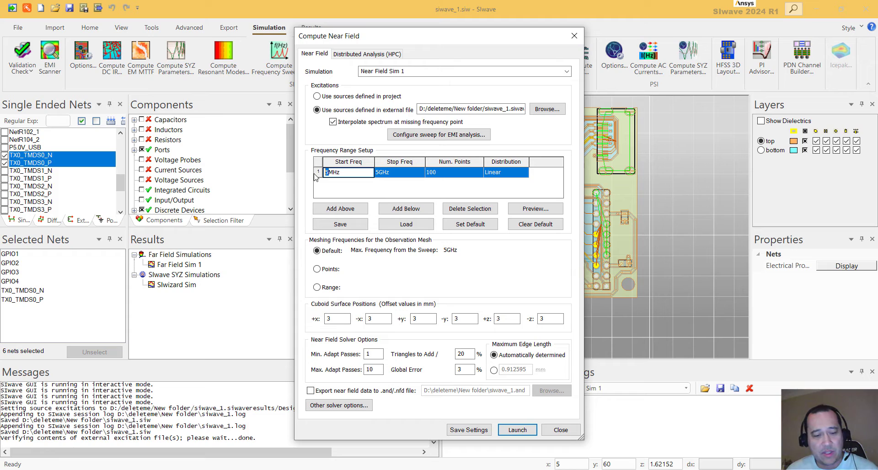
{"action": "type", "text": "200"}
{"action": "left_click", "coordinate": [381, 174]}
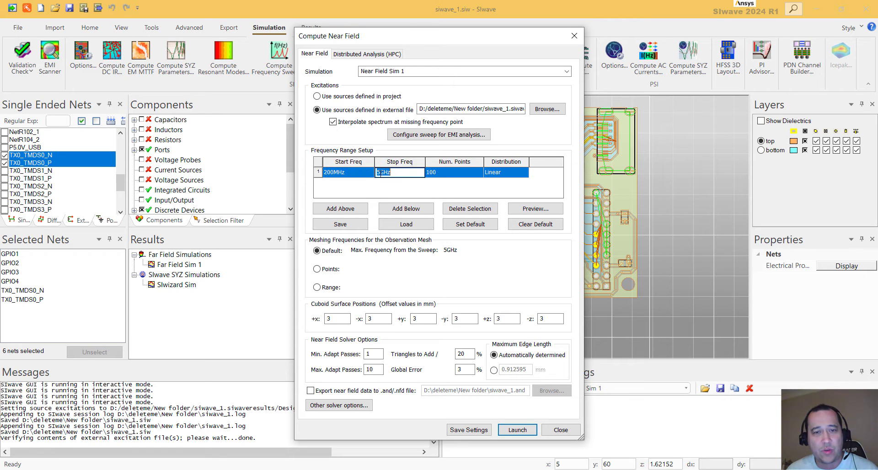
{"action": "left_click", "coordinate": [381, 173]}
{"action": "type", "text": "450"}
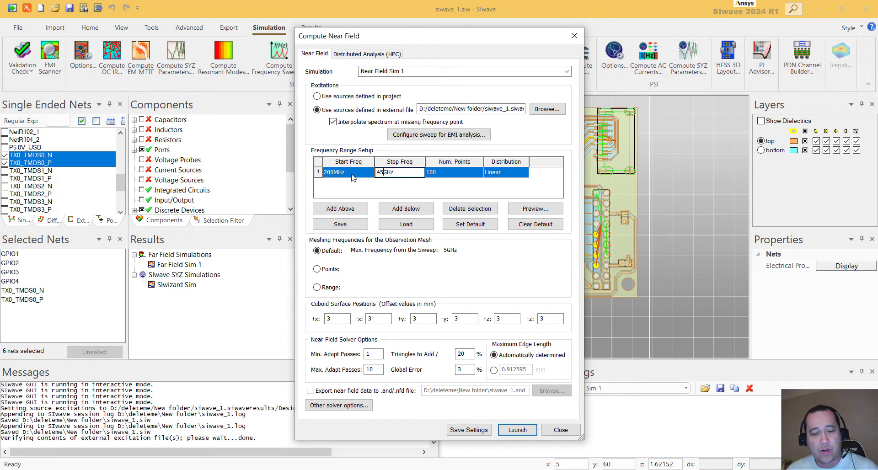
{"action": "double_click", "coordinate": [442, 174]}
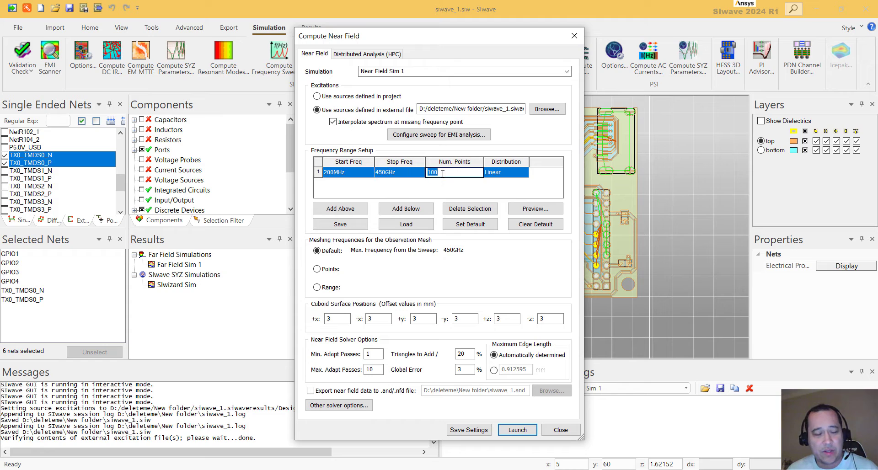
{"action": "type", "text": "251"}
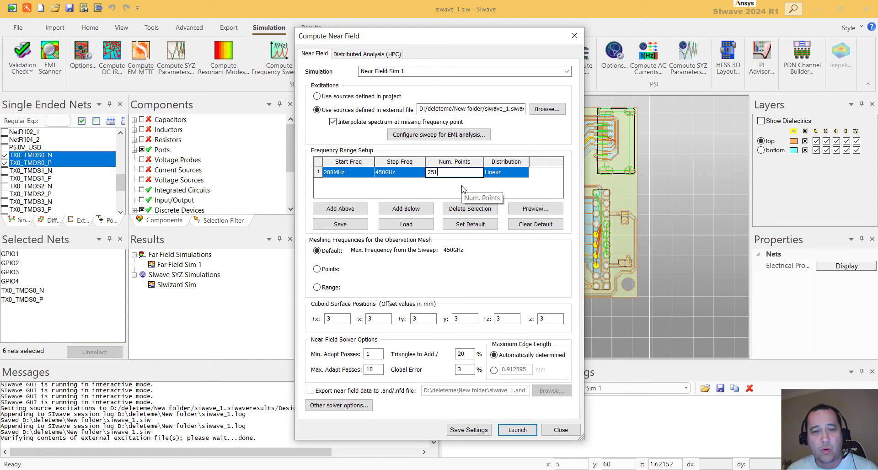
{"action": "key", "text": "Return"}
Set all six cuboid offsets to 1 mm and global error to 1%, then launch
{"action": "double_click", "coordinate": [338, 319]}
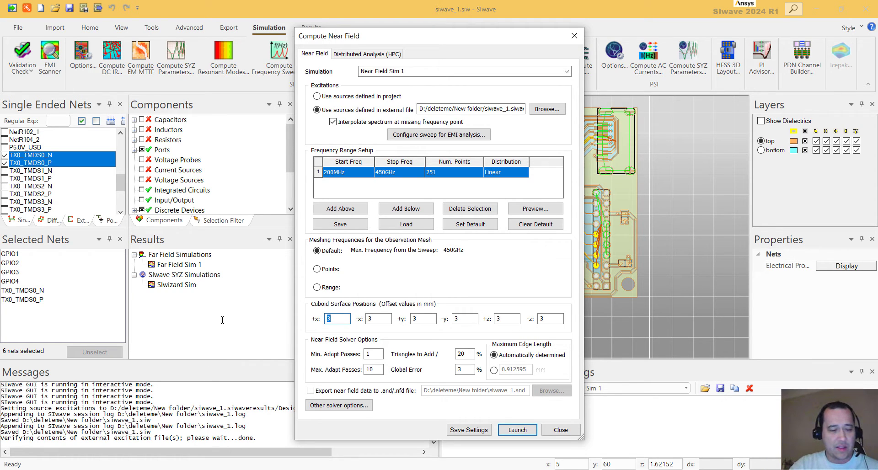
{"action": "type", "text": "1\t1\t1\t1\t1\t1"}
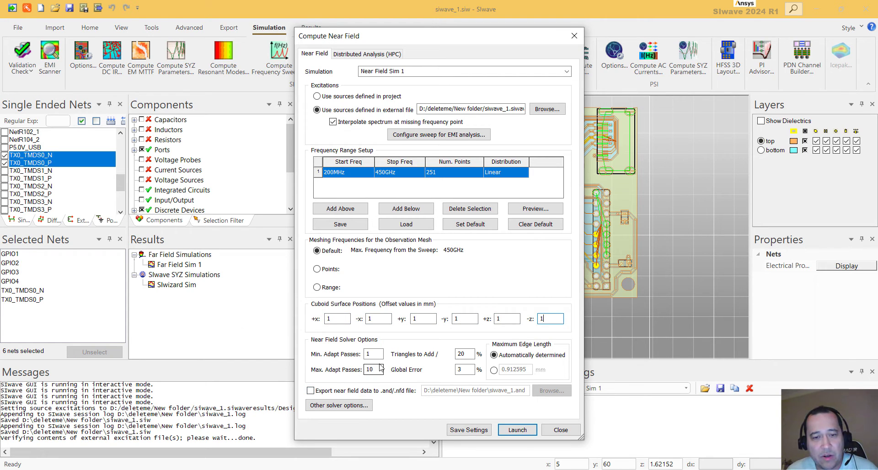
{"action": "double_click", "coordinate": [463, 369]}
{"action": "type", "text": "1"}
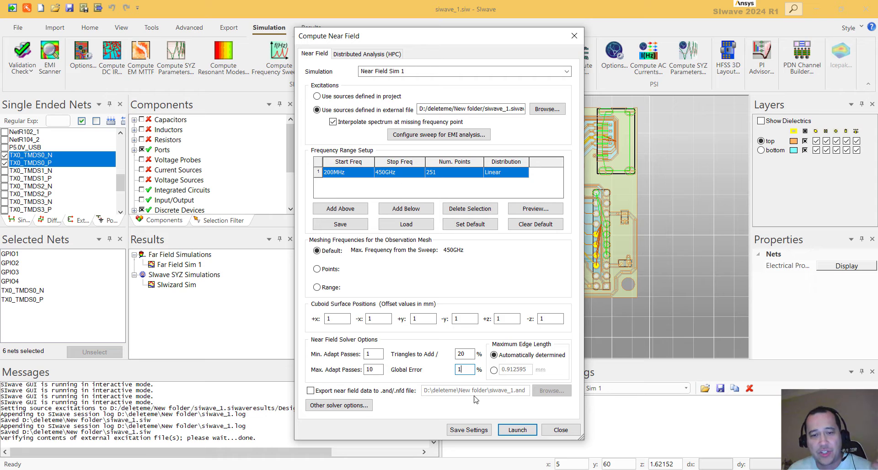
{"action": "left_click", "coordinate": [524, 431]}
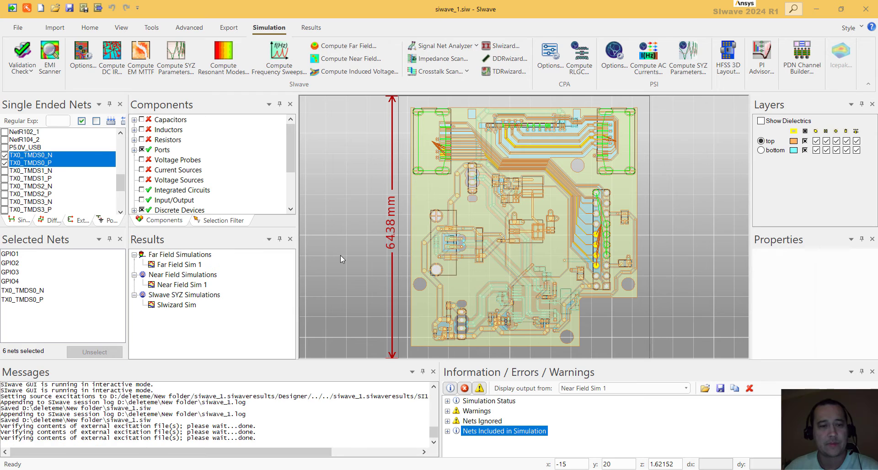
Plot the Near Field Sim 1 fields over the board using Plot Fields
{"action": "left_click", "coordinate": [202, 286]}
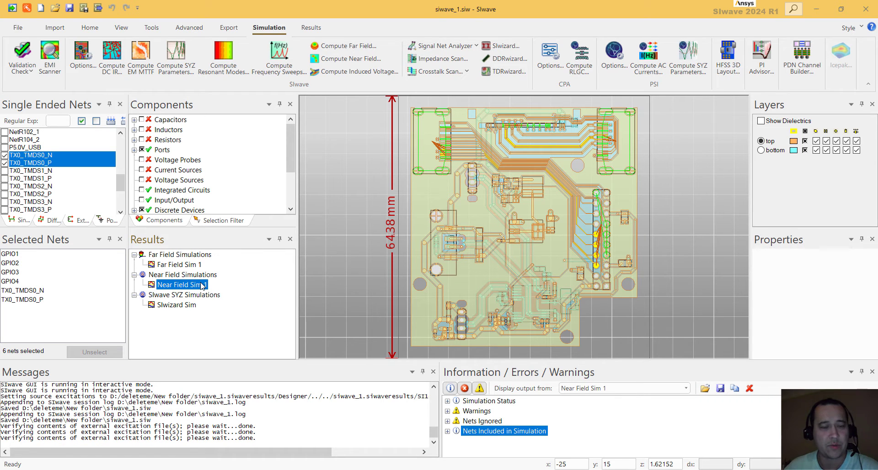
{"action": "right_click", "coordinate": [205, 287]}
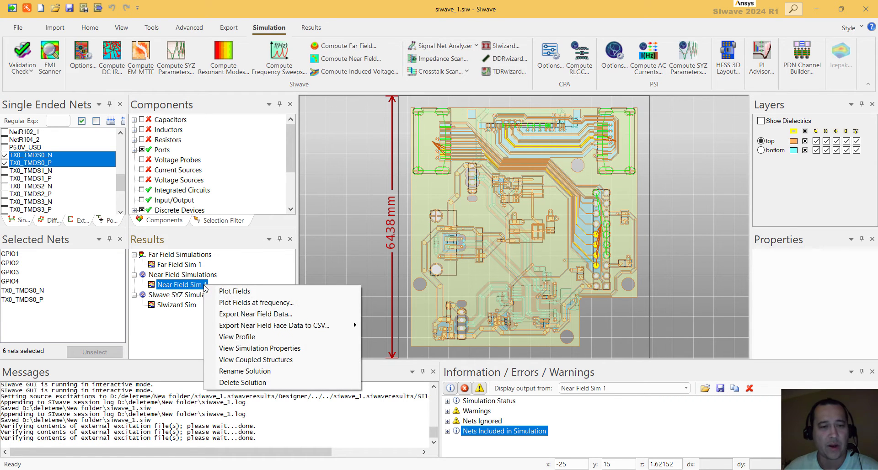
{"action": "left_click", "coordinate": [227, 294]}
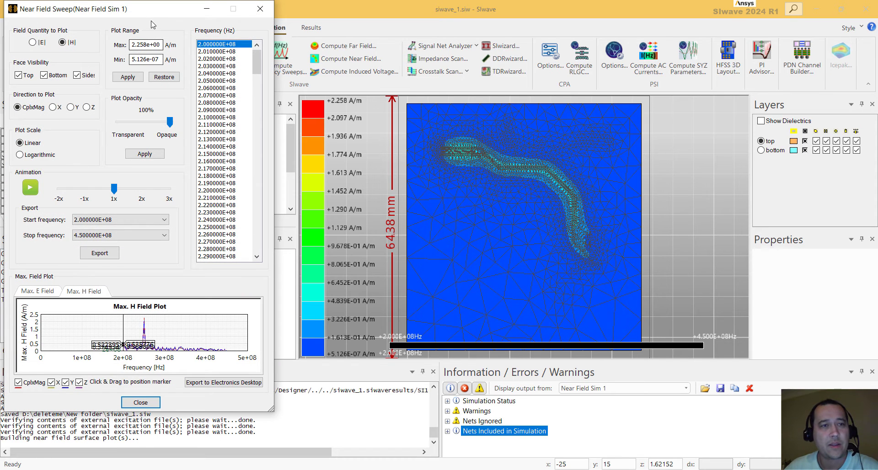
Move the Near Field Sweep window lower, hide the mesh overlay, and select the |E| field
{"action": "left_click_drag", "start_coordinate": [151, 9], "coordinate": [148, 52]}
{"action": "left_click", "coordinate": [361, 84]}
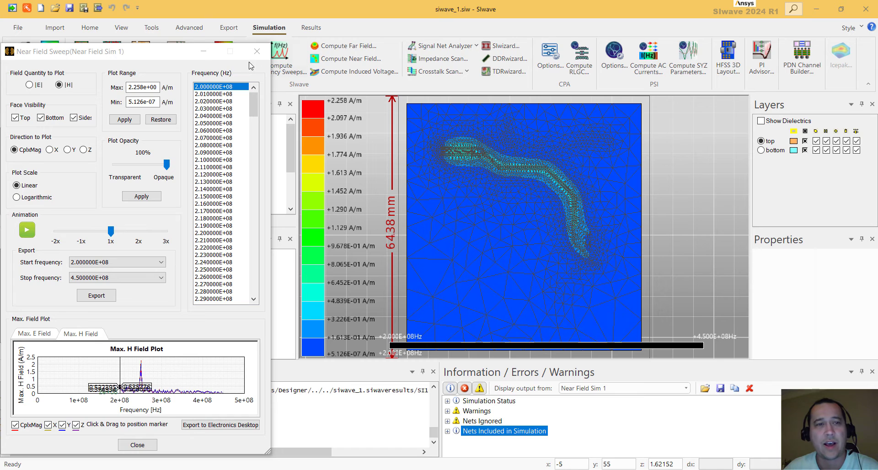
{"action": "scroll", "coordinate": [384, 84], "scroll_direction": "up", "scroll_amount": 4}
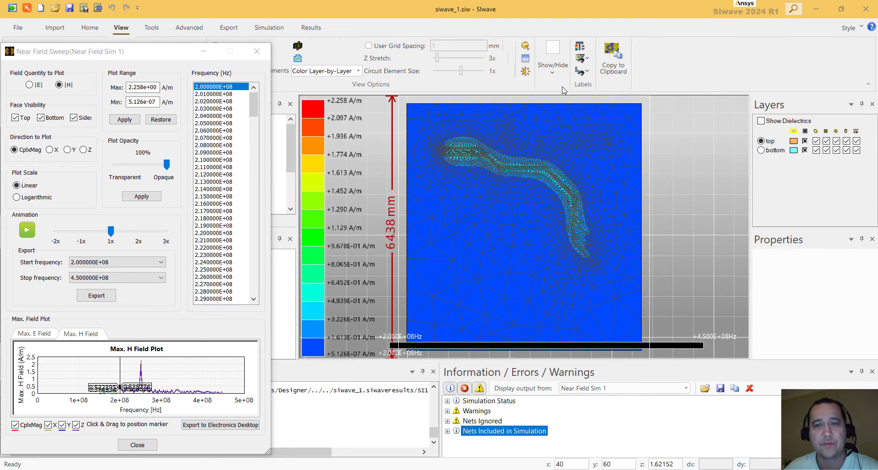
{"action": "left_click", "coordinate": [553, 57]}
{"action": "left_click", "coordinate": [693, 121]}
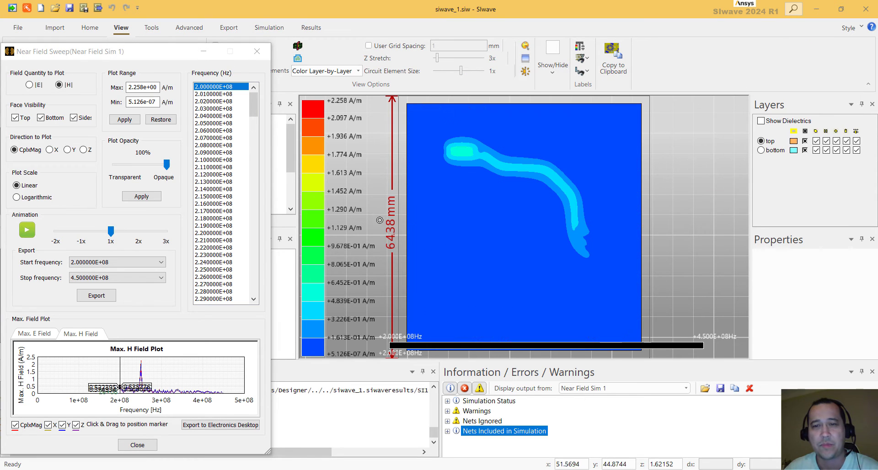
{"action": "left_click", "coordinate": [41, 86]}
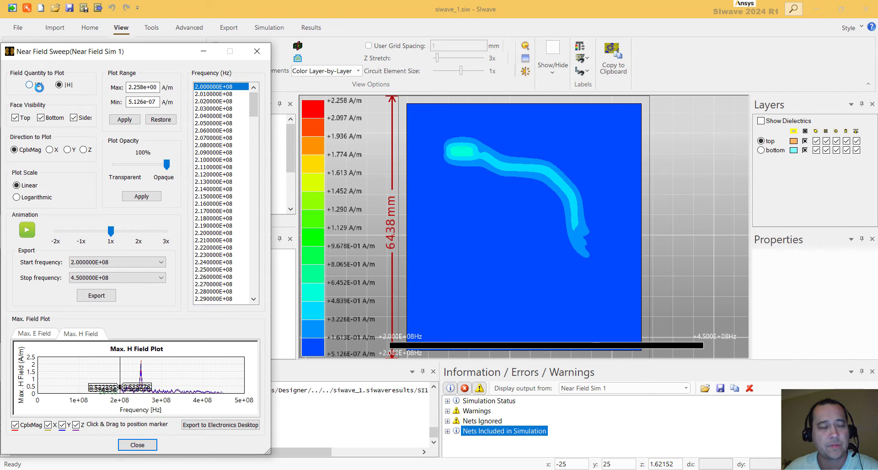
Plot |E| on a linear scale capped at 10 V/m with 54% opacity
{"action": "left_click", "coordinate": [37, 198]}
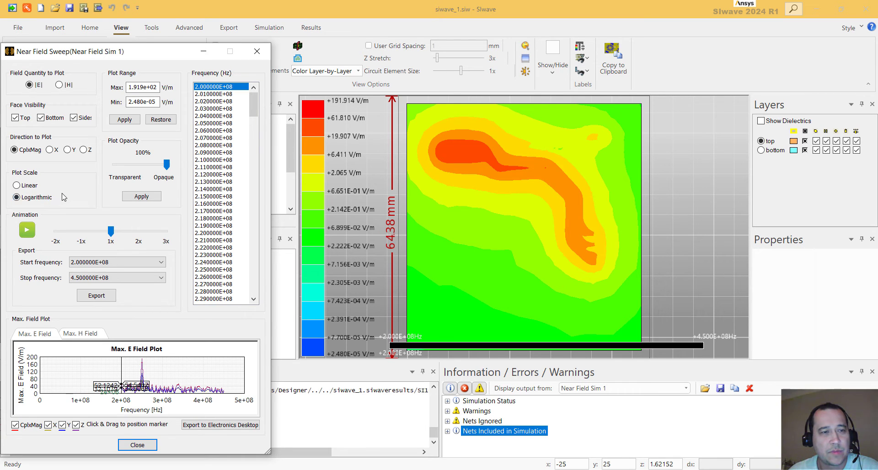
{"action": "left_click", "coordinate": [29, 185]}
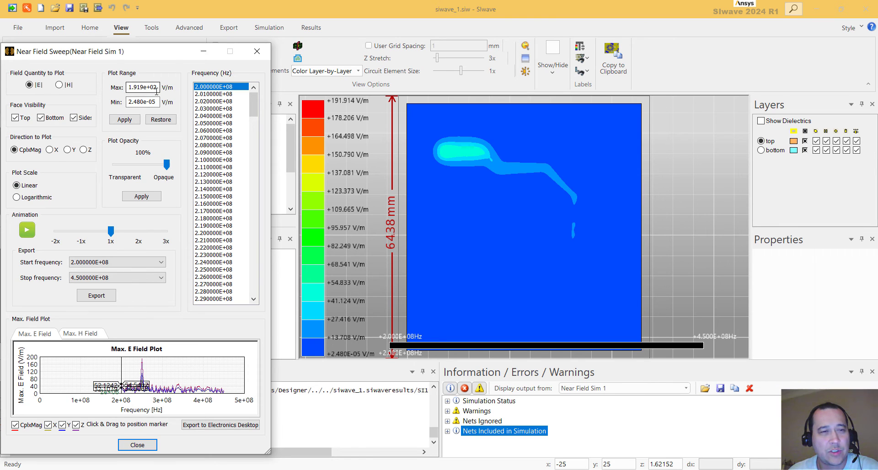
{"action": "left_click_drag", "start_coordinate": [156, 91], "coordinate": [117, 91]}
{"action": "type", "text": "10"}
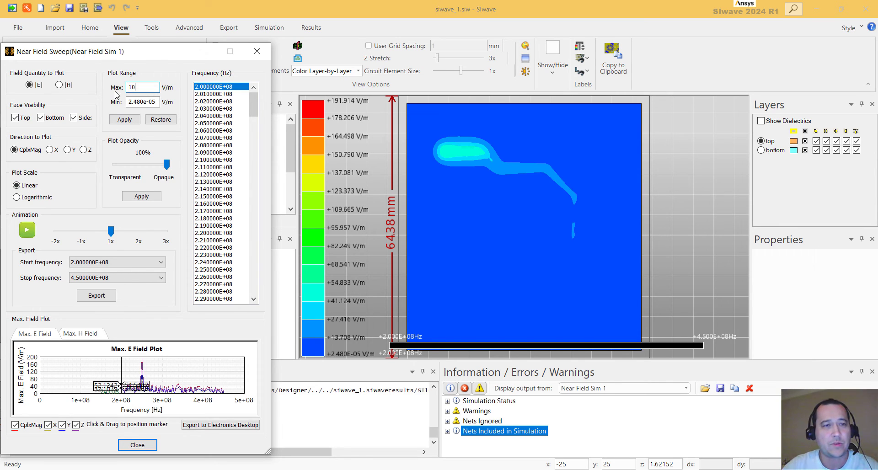
{"action": "key", "text": "Tab"}
{"action": "left_click", "coordinate": [125, 120]}
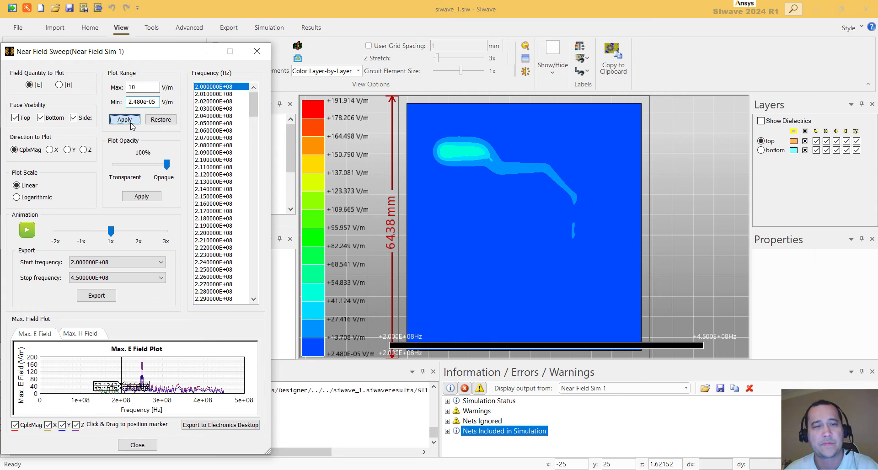
{"action": "left_click_drag", "start_coordinate": [166, 164], "coordinate": [143, 164]}
{"action": "left_click", "coordinate": [150, 197]}
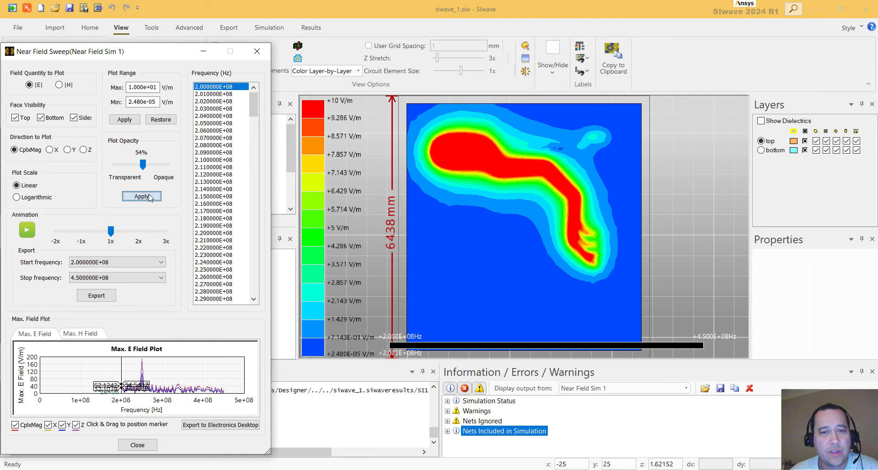
Step the frequency list to 2.500E+08 Hz and select the Max range value
{"action": "left_click_drag", "start_coordinate": [226, 188], "coordinate": [228, 270]}
{"action": "scroll", "coordinate": [231, 238], "scroll_direction": "down", "scroll_amount": 9}
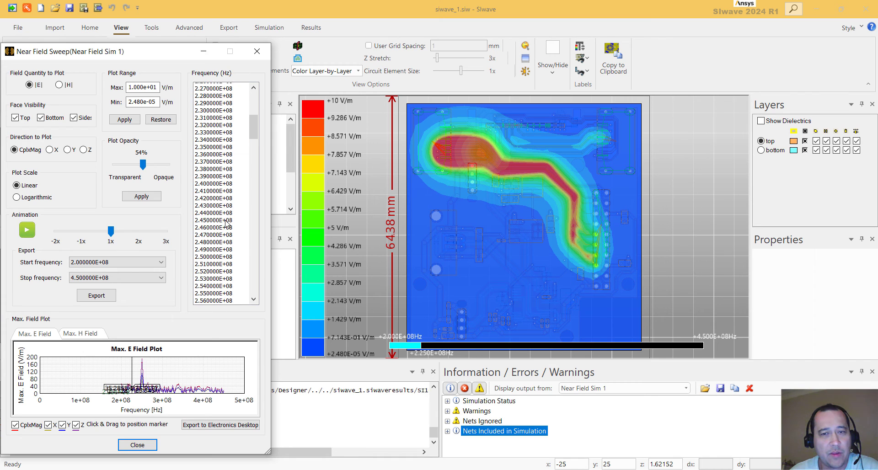
{"action": "left_click", "coordinate": [224, 220]}
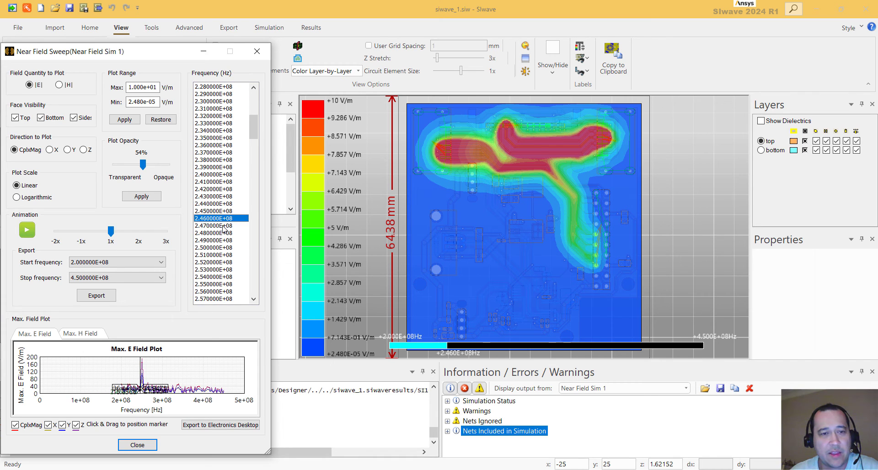
{"action": "left_click", "coordinate": [223, 227]}
{"action": "left_click", "coordinate": [224, 240]}
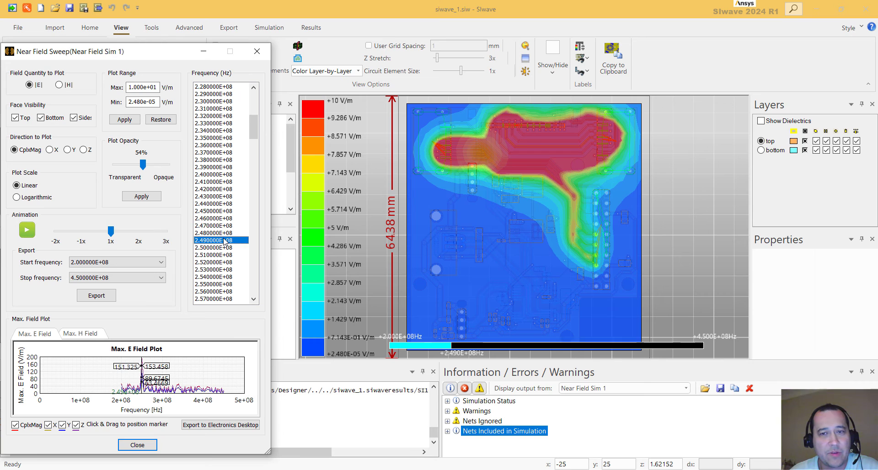
{"action": "left_click", "coordinate": [224, 247]}
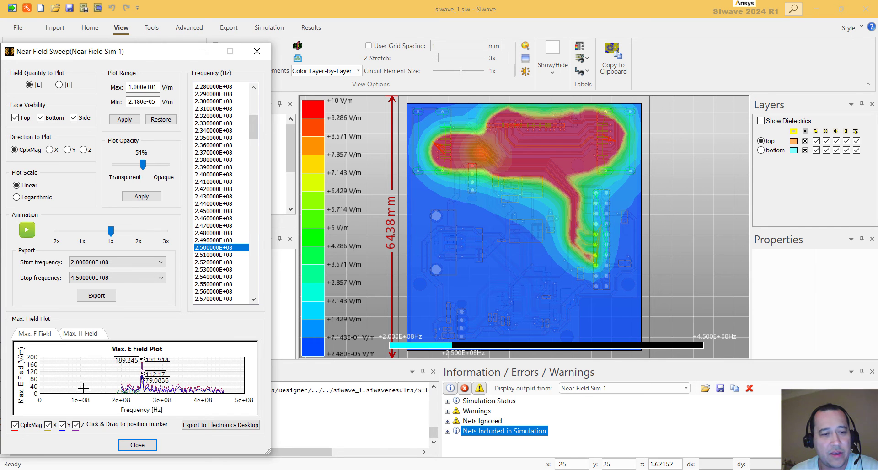
{"action": "left_click", "coordinate": [369, 158]}
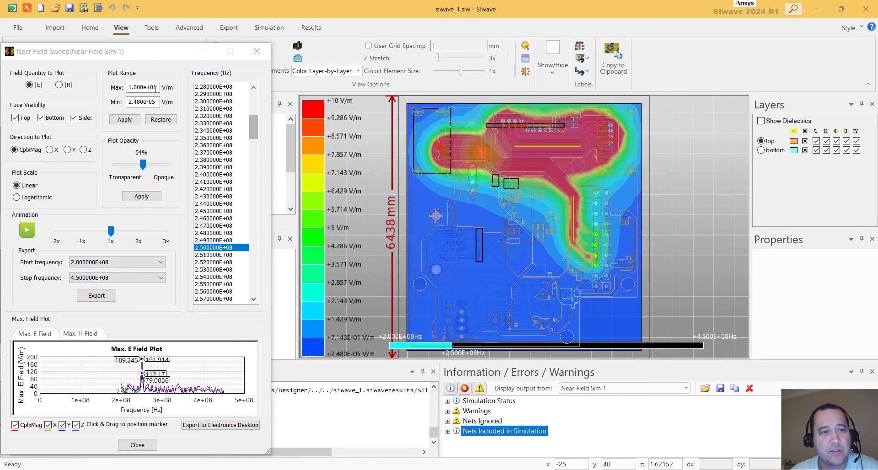
{"action": "left_click_drag", "start_coordinate": [158, 87], "coordinate": [106, 86]}
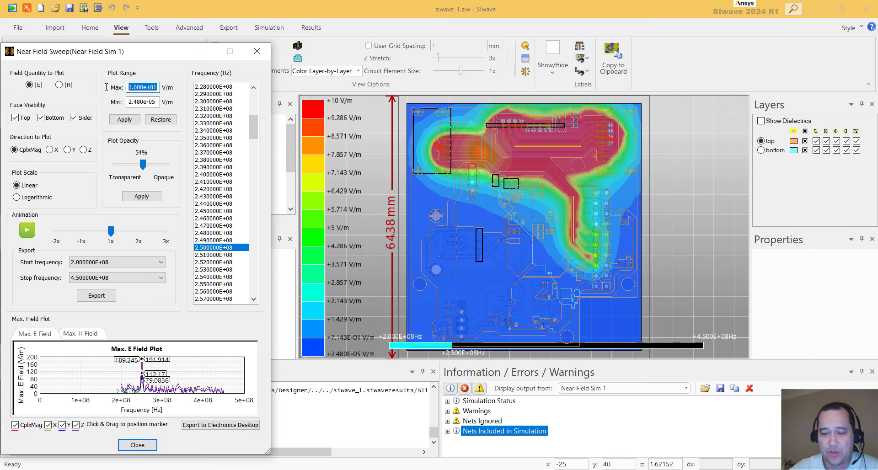
Cap the E-field at 150 V/m, play the sweep animation, and tilt the board view
{"action": "type", "text": "150"}
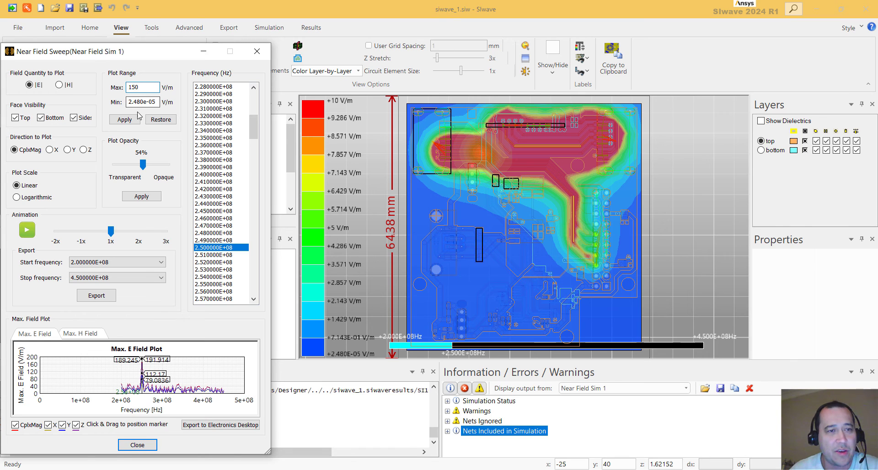
{"action": "left_click", "coordinate": [125, 119]}
{"action": "left_click", "coordinate": [27, 231]}
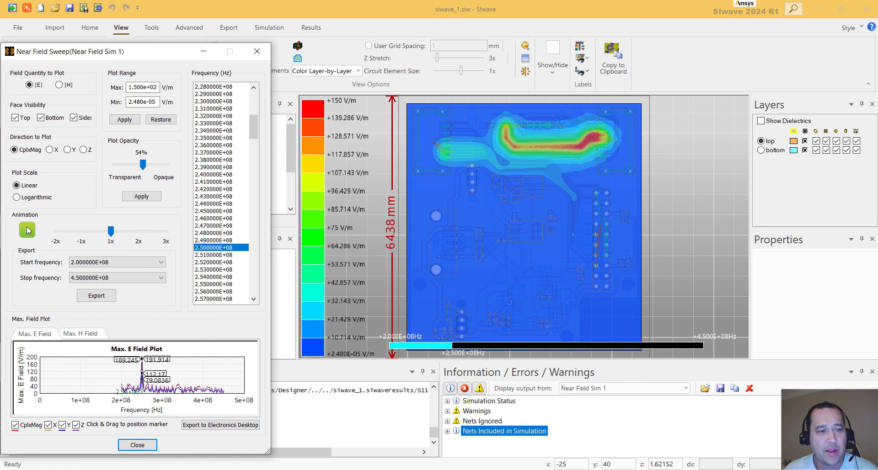
{"action": "left_click_drag", "start_coordinate": [482, 255], "coordinate": [479, 190]}
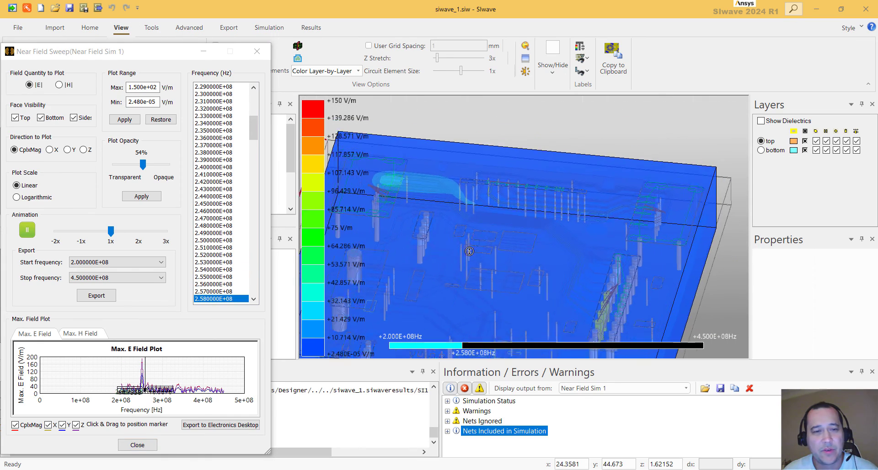
{"action": "left_click", "coordinate": [220, 182]}
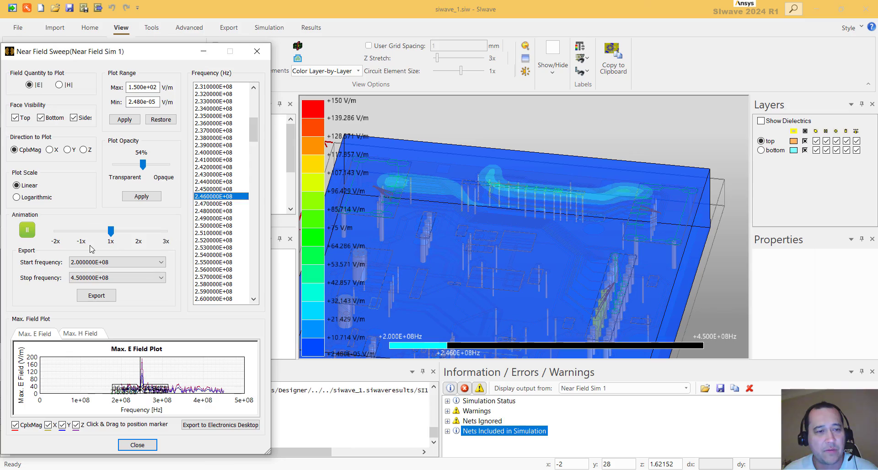